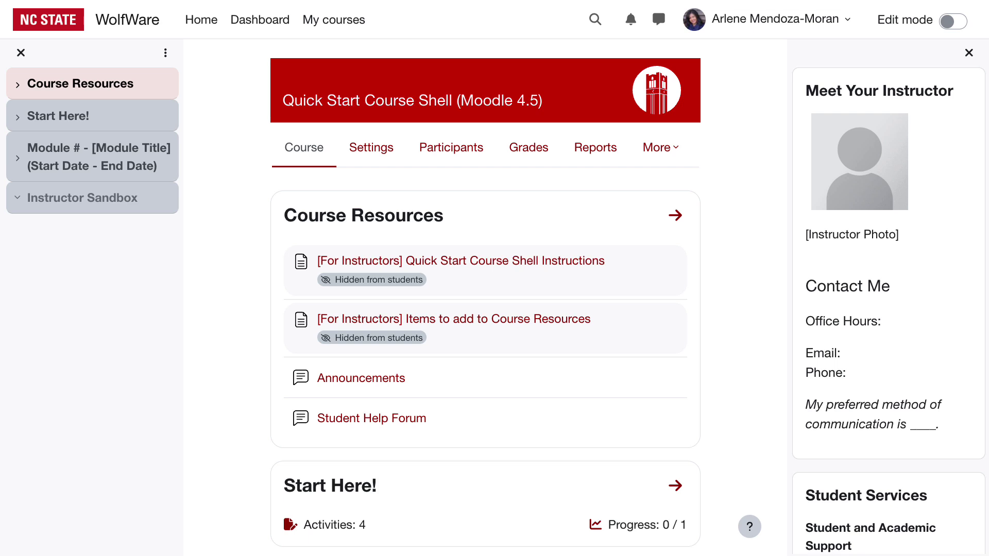
Step: Hide the course index and the instructor information blocks, and look over all sections on the course home page
{"action": "left_click", "coordinate": [25, 53]}
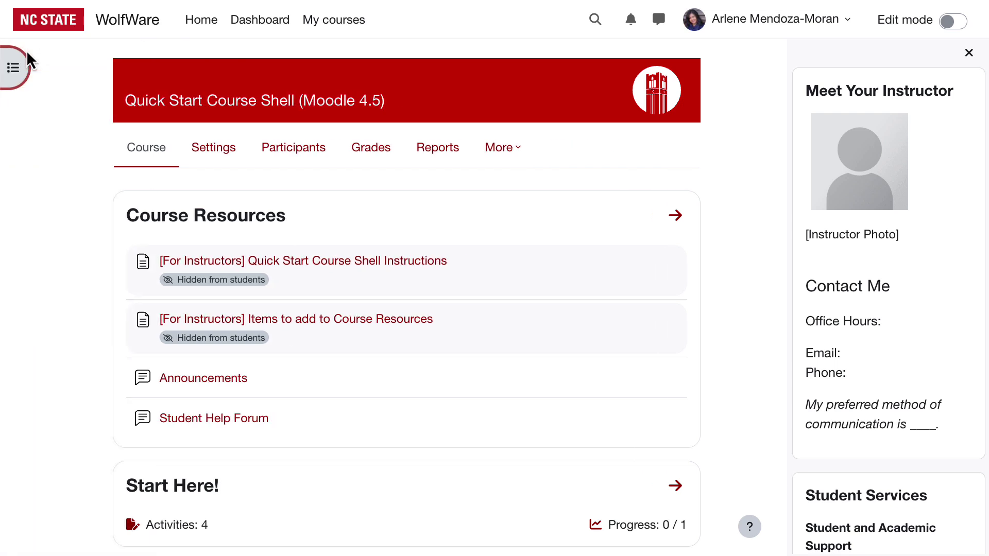
{"action": "left_click", "coordinate": [970, 53]}
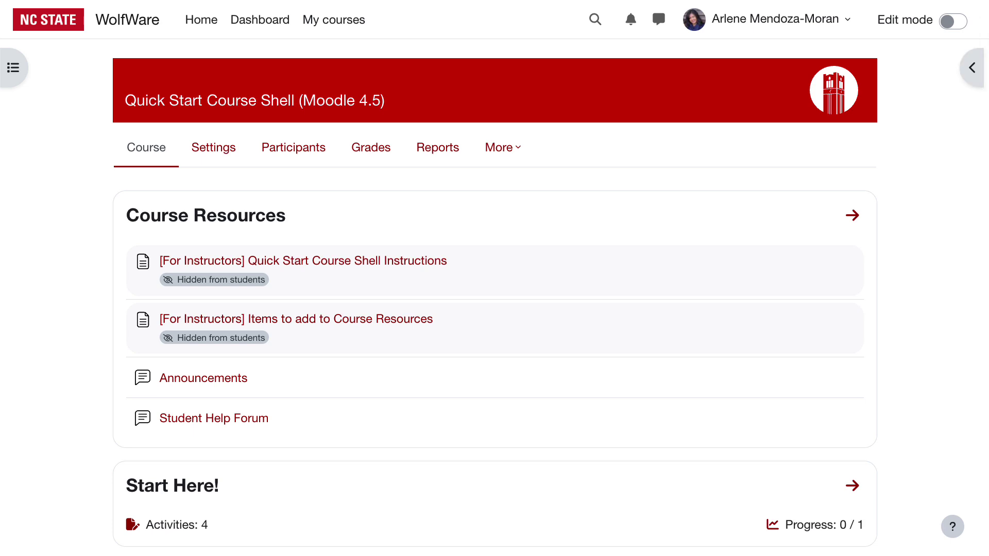
{"action": "scroll", "coordinate": [984, 477], "scroll_direction": "down", "scroll_amount": 3}
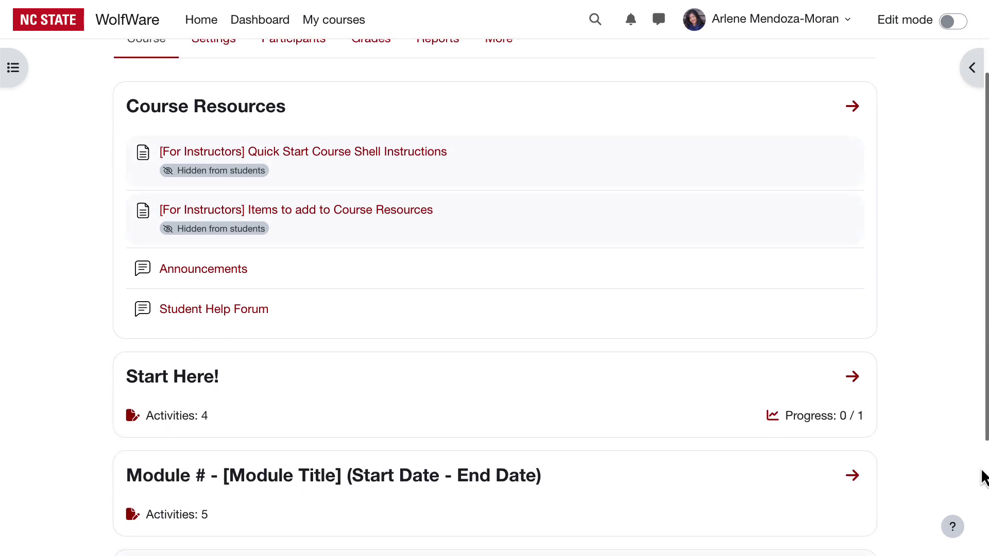
{"action": "scroll", "coordinate": [984, 477], "scroll_direction": "down", "scroll_amount": 5}
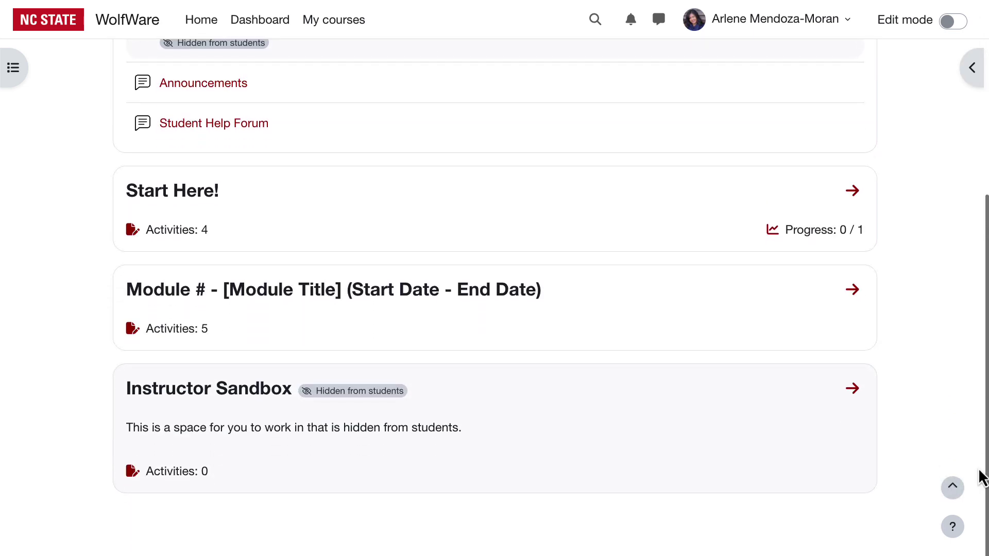
{"action": "scroll", "coordinate": [982, 476], "scroll_direction": "up", "scroll_amount": 3}
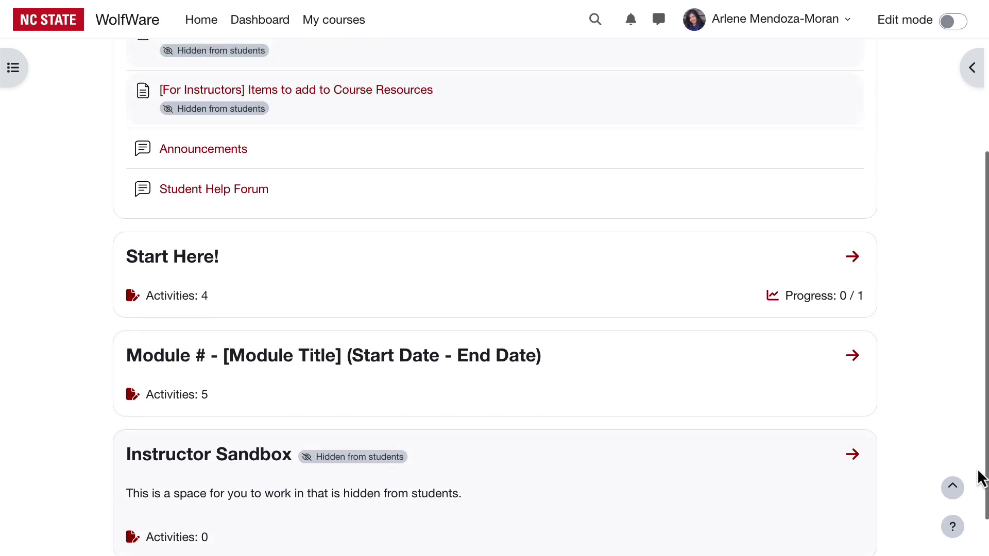
{"action": "scroll", "coordinate": [982, 476], "scroll_direction": "up", "scroll_amount": 6}
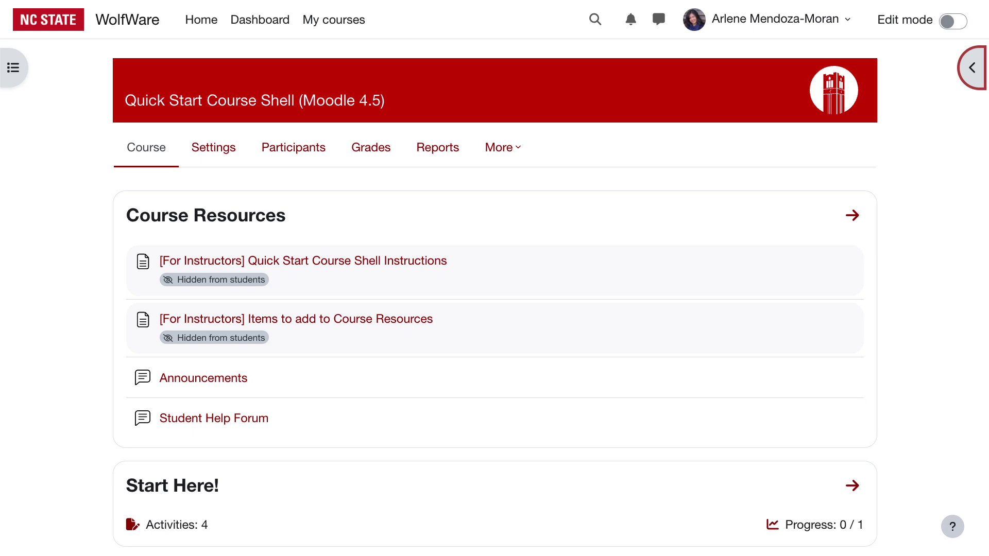
Step: Open the course settings and view the Course layout setting under Course format
{"action": "left_click", "coordinate": [219, 163]}
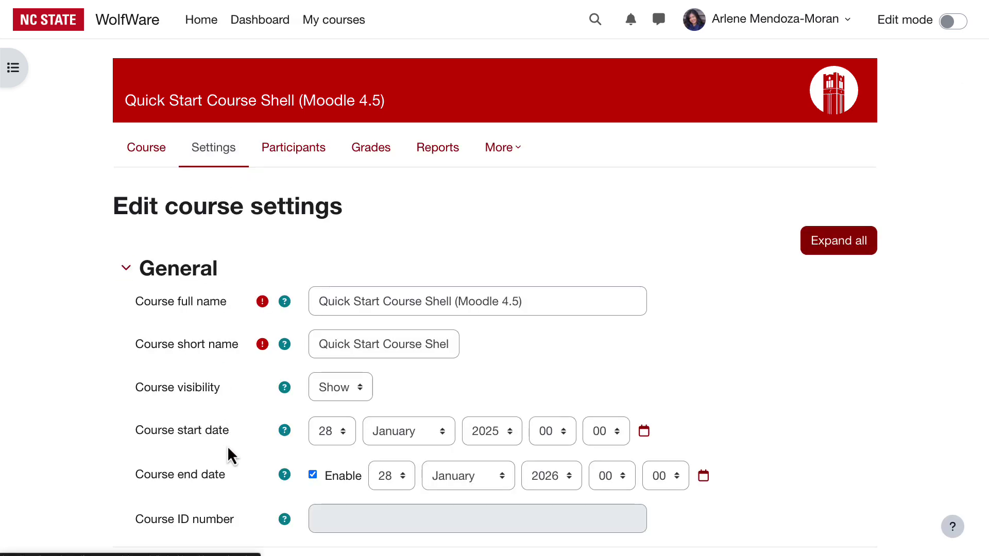
{"action": "scroll", "coordinate": [228, 464], "scroll_direction": "down", "scroll_amount": 2}
{"action": "scroll", "coordinate": [228, 474], "scroll_direction": "down", "scroll_amount": 10}
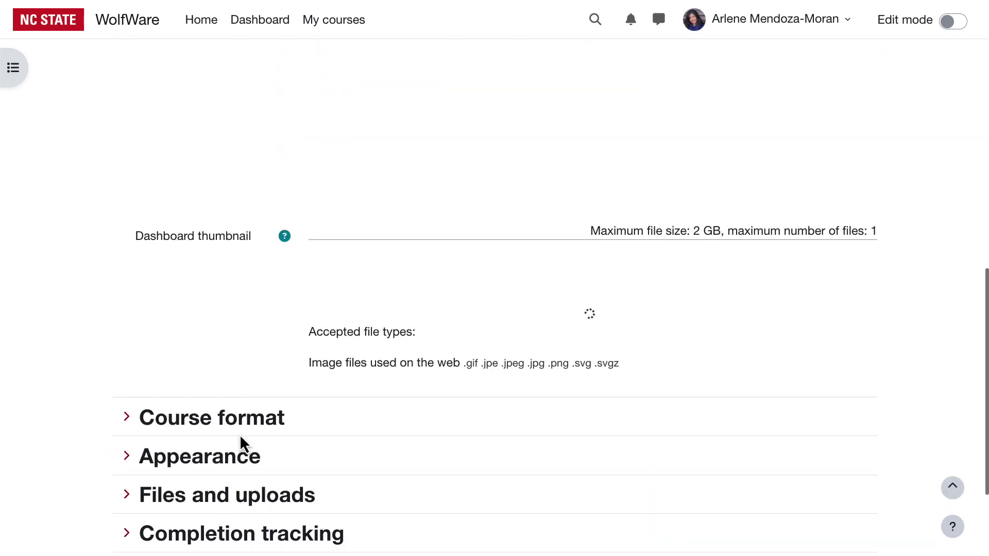
{"action": "left_click", "coordinate": [247, 429]}
{"action": "scroll", "coordinate": [617, 458], "scroll_direction": "down", "scroll_amount": 3}
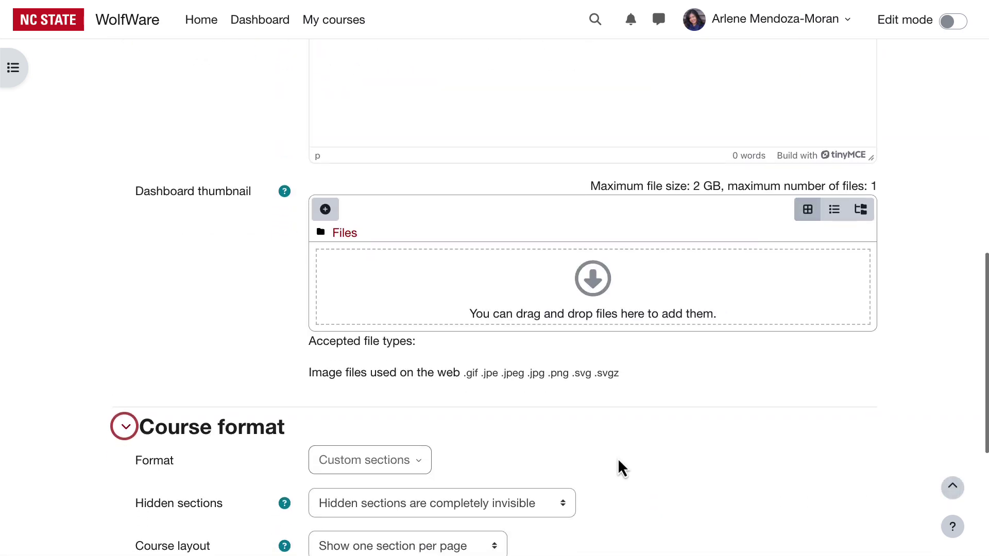
{"action": "left_click", "coordinate": [487, 490]}
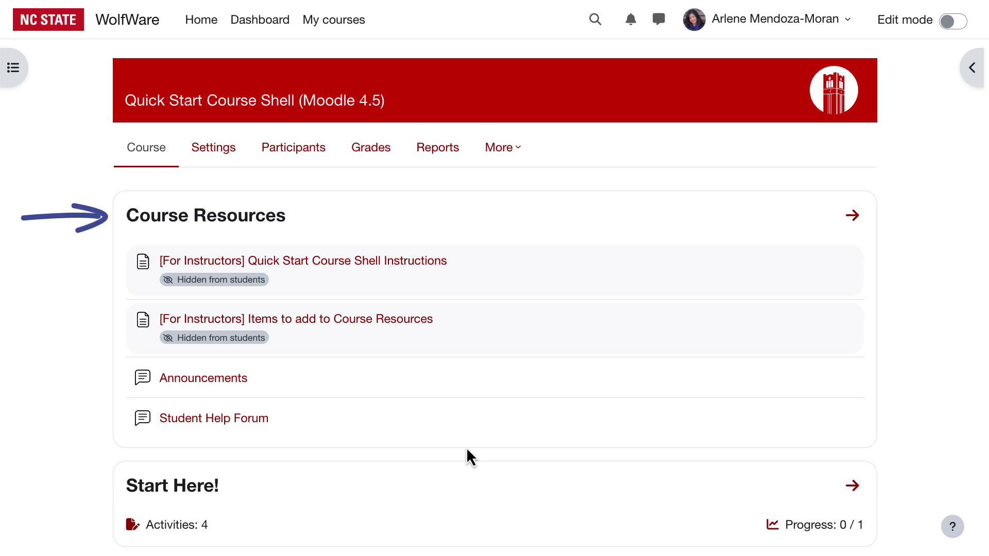
Step: Look through the home page sections down to Instructor Sandbox, and open the Course Resources section
{"action": "scroll", "coordinate": [467, 449], "scroll_direction": "down", "scroll_amount": 5}
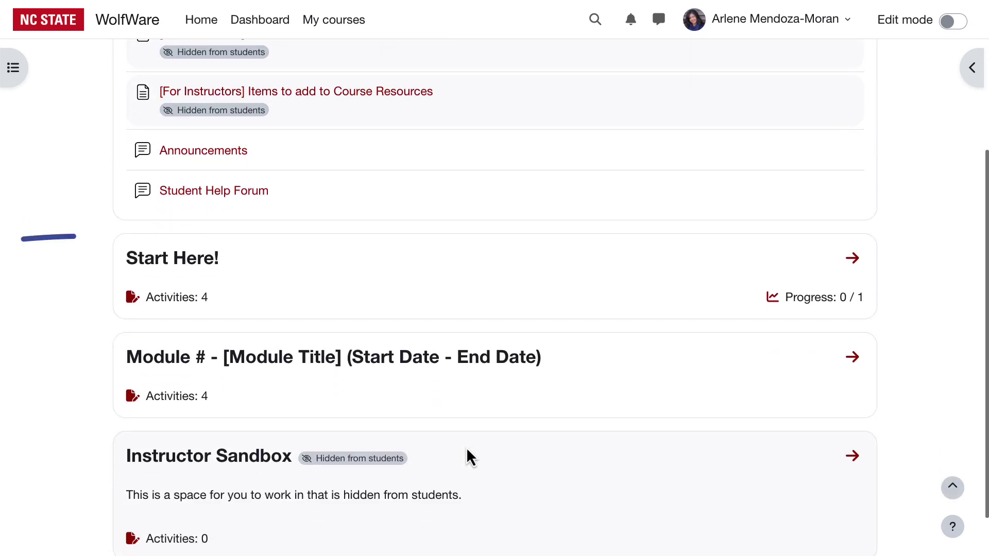
{"action": "scroll", "coordinate": [466, 447], "scroll_direction": "down", "scroll_amount": 1}
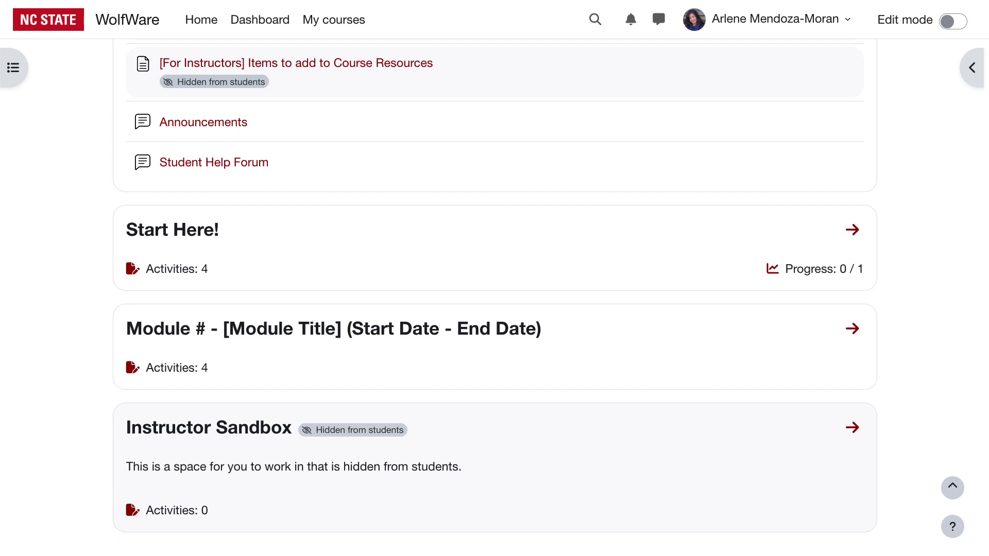
{"action": "scroll", "coordinate": [495, 288], "scroll_direction": "up", "scroll_amount": 5}
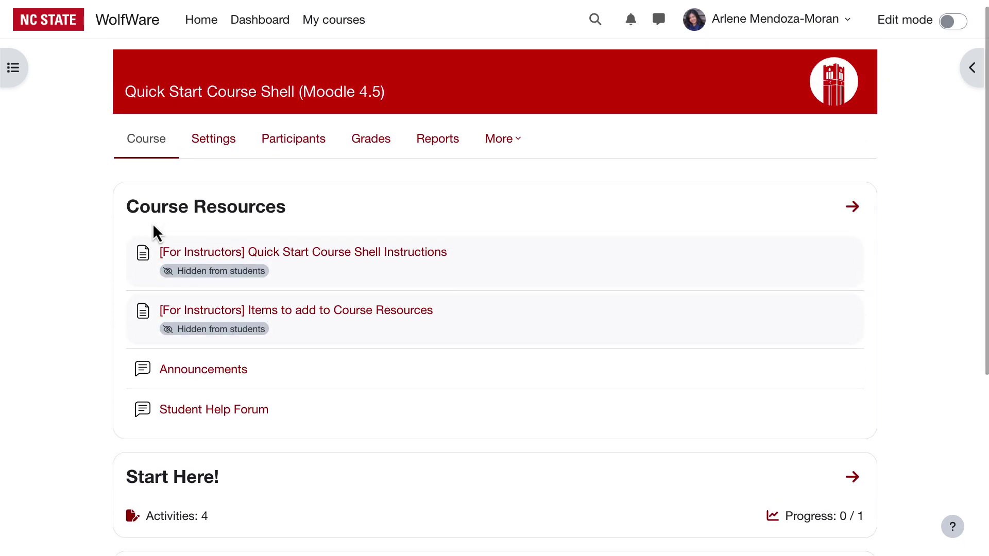
{"action": "left_click", "coordinate": [177, 215]}
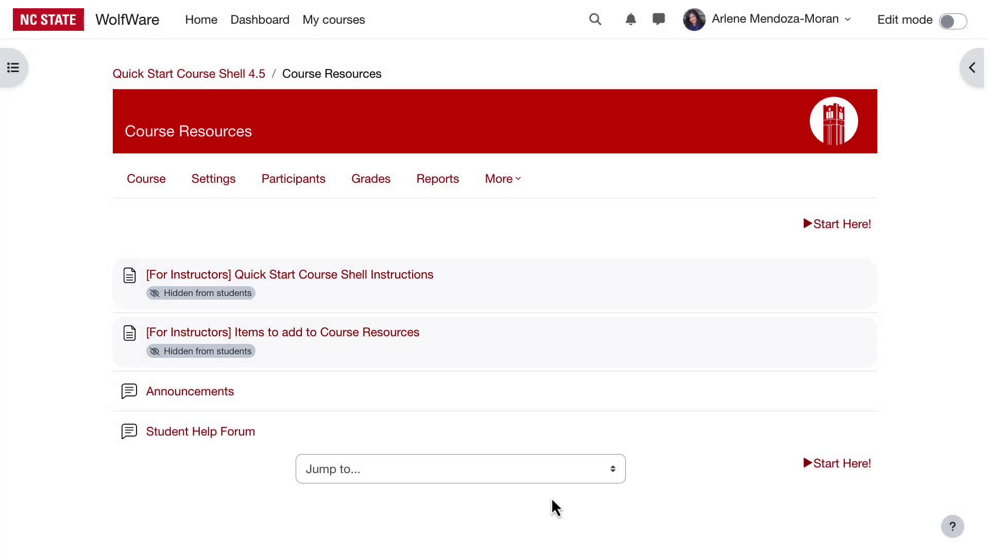
Step: In Course Resources, view the Quick Start Course Shell Instructions, Announcements, Student Help Forum and the Items to add to Course Resources page
{"action": "left_click", "coordinate": [433, 281]}
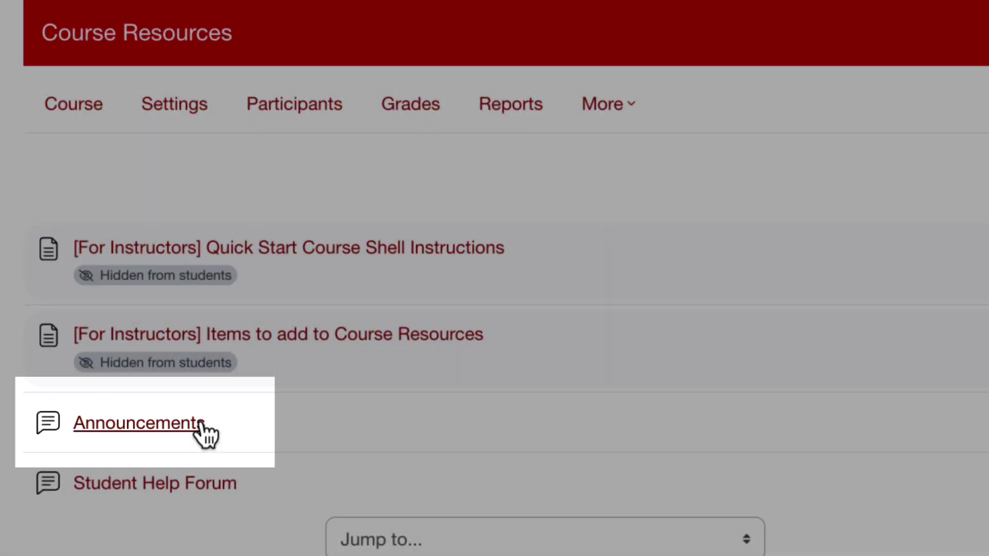
{"action": "left_click", "coordinate": [262, 424]}
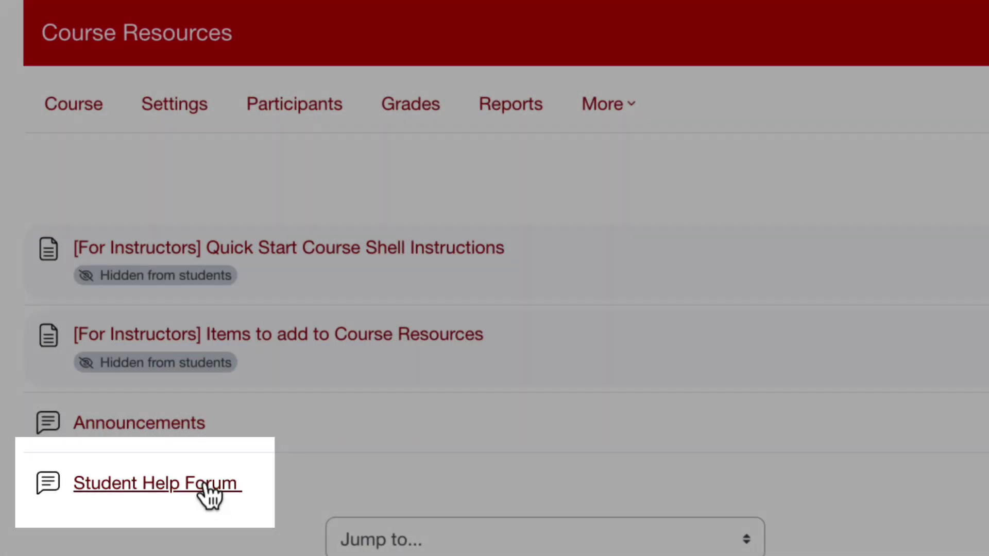
{"action": "left_click", "coordinate": [204, 489]}
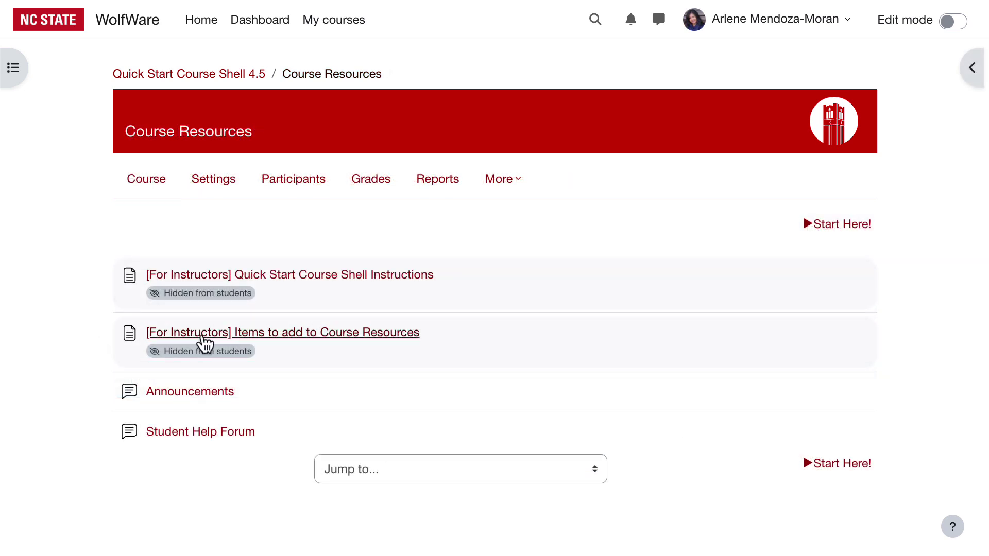
{"action": "left_click", "coordinate": [299, 340]}
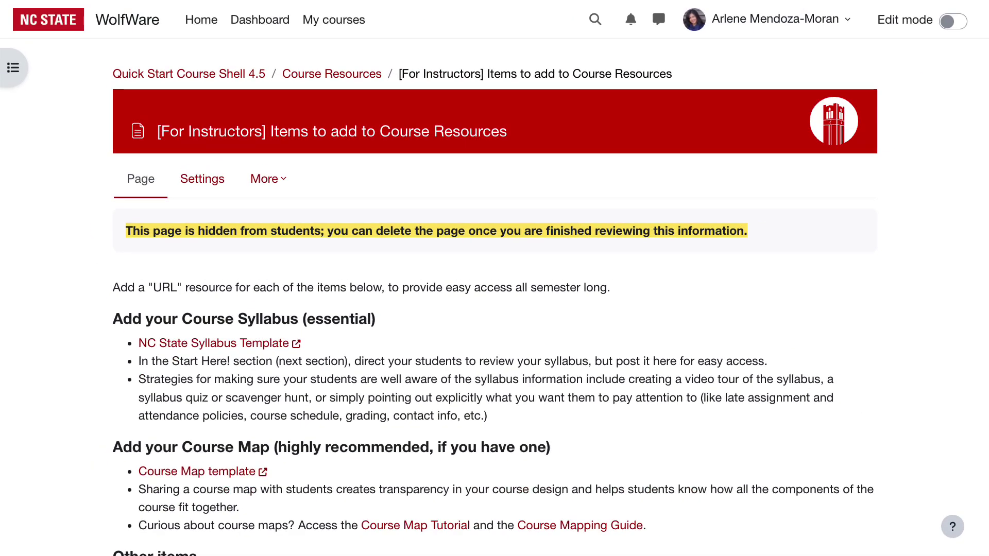
{"action": "scroll", "coordinate": [959, 431], "scroll_direction": "down", "scroll_amount": 5}
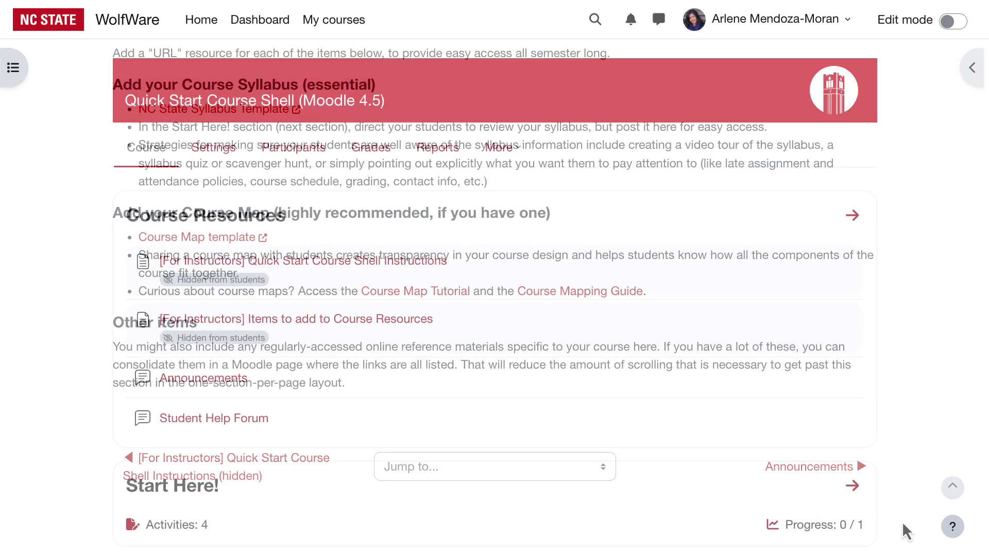
Step: Open the Start Here! section from the course home page and examine its overview, resources and activities
{"action": "scroll", "coordinate": [901, 523], "scroll_direction": "down", "scroll_amount": 3}
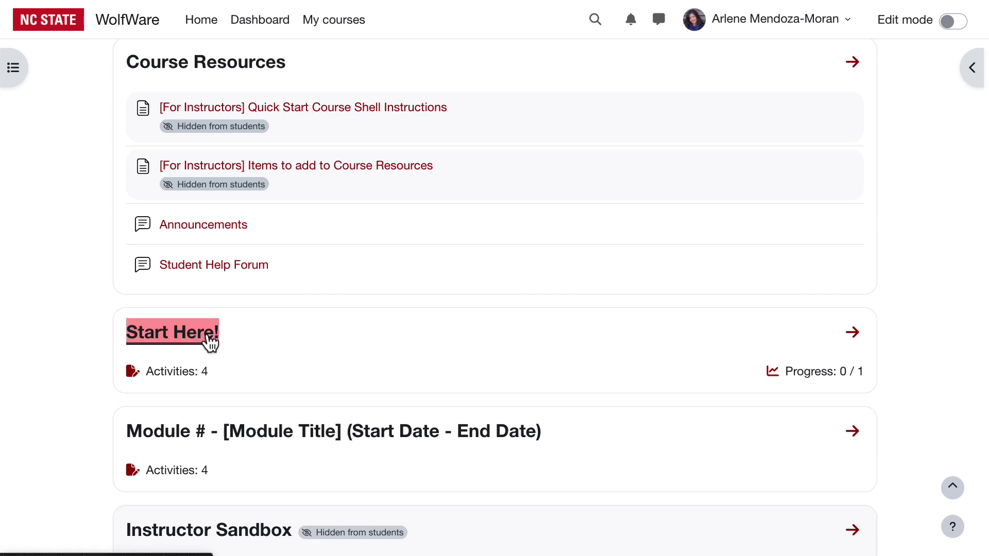
{"action": "left_click", "coordinate": [172, 332]}
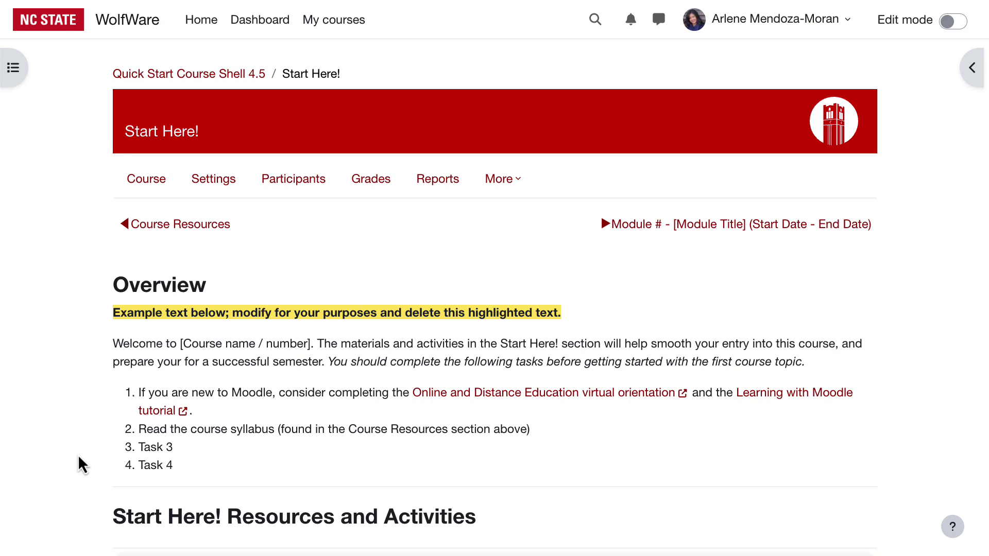
{"action": "scroll", "coordinate": [79, 464], "scroll_direction": "down", "scroll_amount": 4}
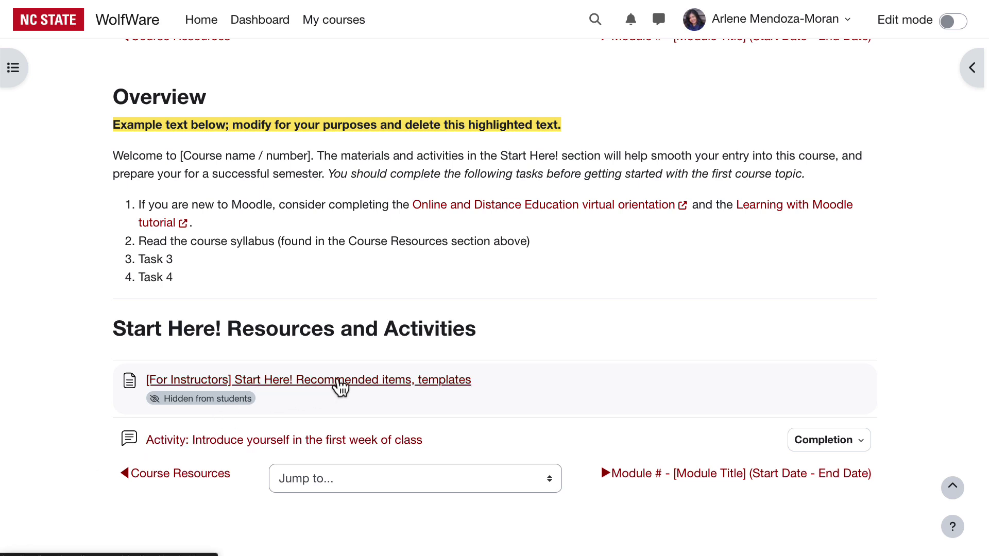
Step: Open the instructor page "Start Here! Recommended items, templates" and read through its suggested resources and activities
{"action": "left_click", "coordinate": [340, 382]}
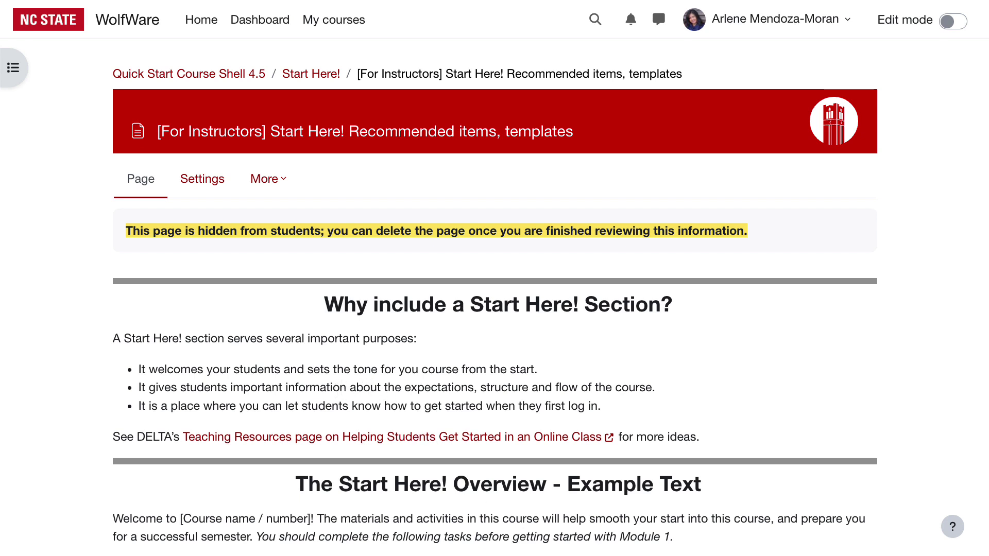
{"action": "scroll", "coordinate": [494, 309], "scroll_direction": "down", "scroll_amount": 2}
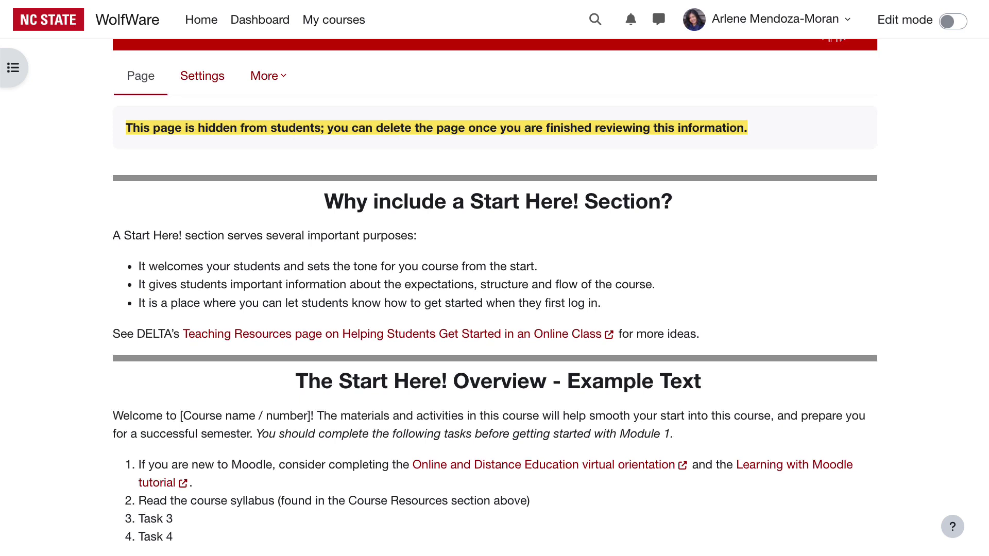
{"action": "scroll", "coordinate": [495, 292], "scroll_direction": "down", "scroll_amount": 7}
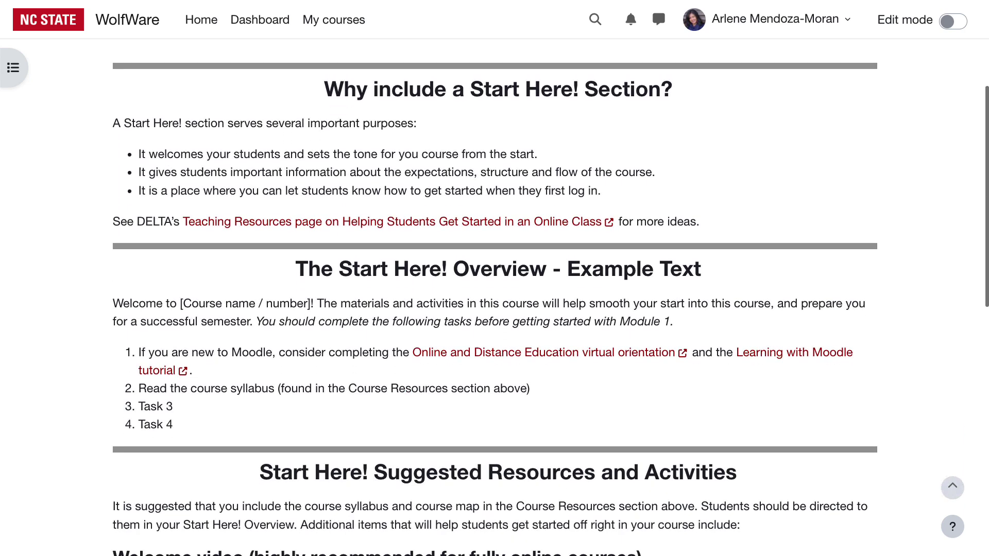
{"action": "scroll", "coordinate": [495, 292], "scroll_direction": "down", "scroll_amount": 1}
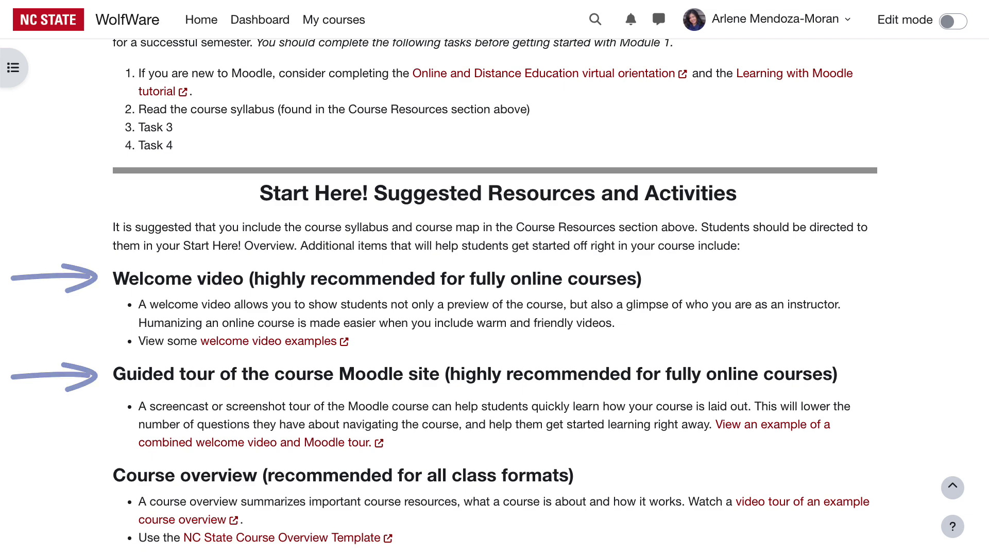
{"action": "scroll", "coordinate": [551, 297], "scroll_direction": "down", "scroll_amount": 1}
{"action": "scroll", "coordinate": [550, 298], "scroll_direction": "down", "scroll_amount": 6}
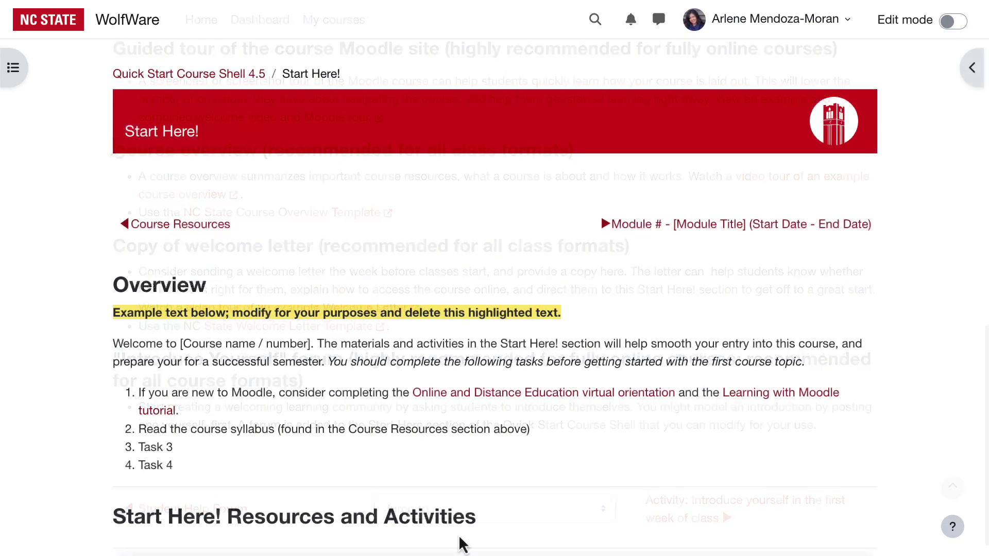
Step: Open the "Activity: Introduce yourself in the first week of class" forum in the Start Here! section
{"action": "scroll", "coordinate": [462, 541], "scroll_direction": "down", "scroll_amount": 4}
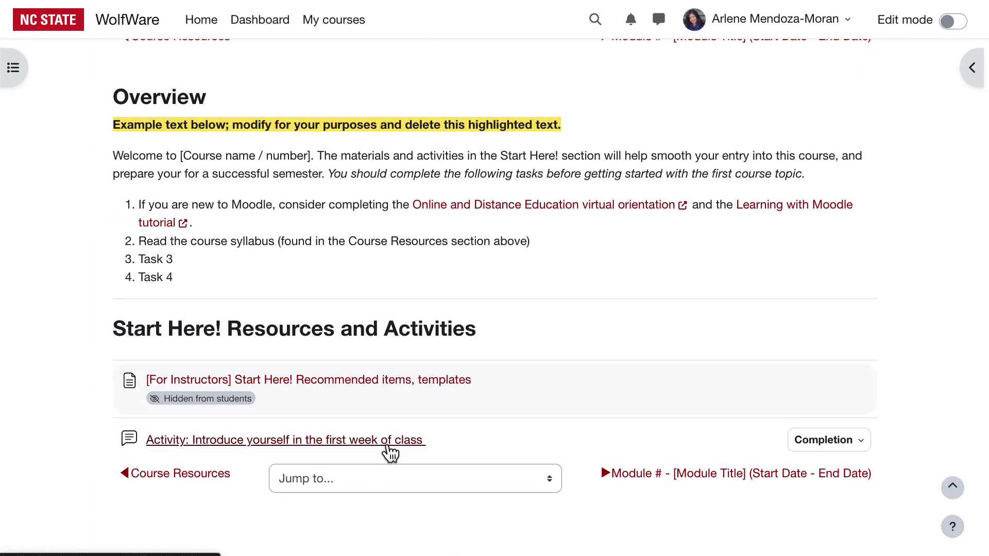
{"action": "left_click", "coordinate": [387, 446]}
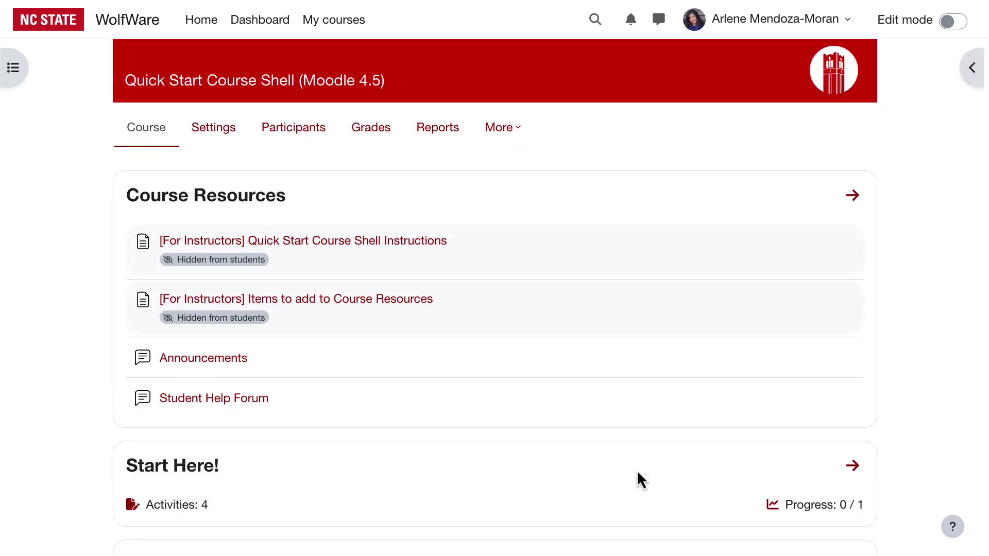
Step: Open the "Module # - [Module Title]" section from the course home page and examine its template from overview to assessments
{"action": "scroll", "coordinate": [636, 480], "scroll_direction": "down", "scroll_amount": 5}
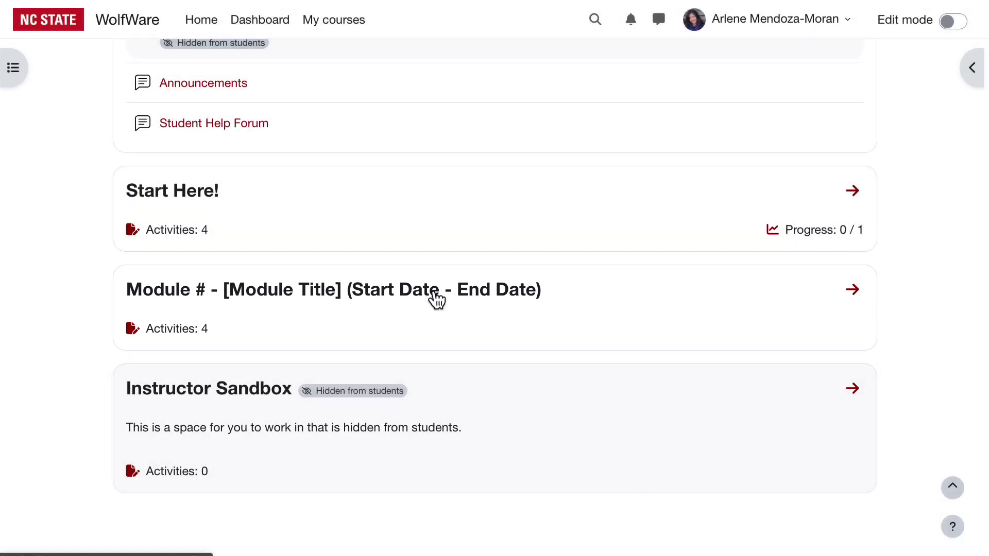
{"action": "left_click", "coordinate": [436, 299]}
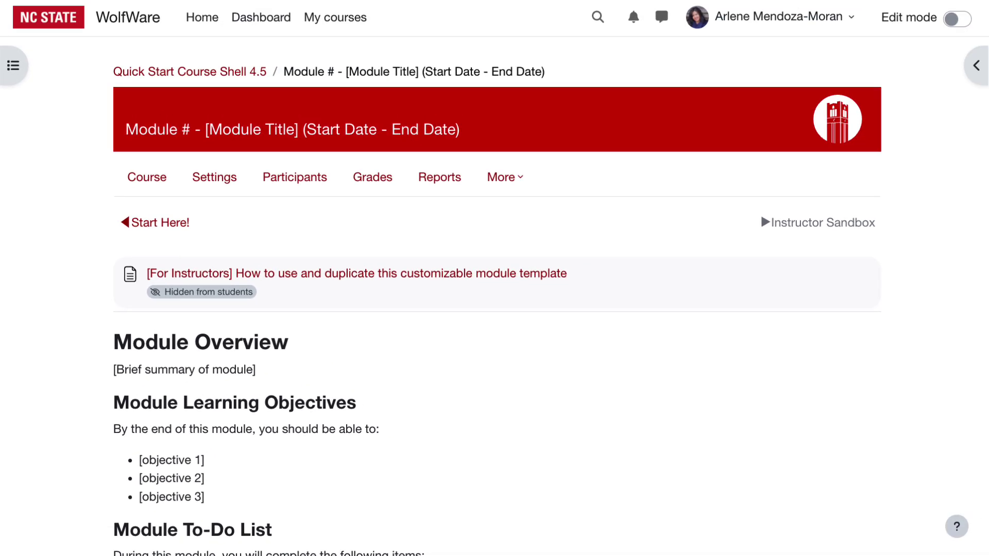
{"action": "scroll", "coordinate": [495, 299], "scroll_direction": "down", "scroll_amount": 6}
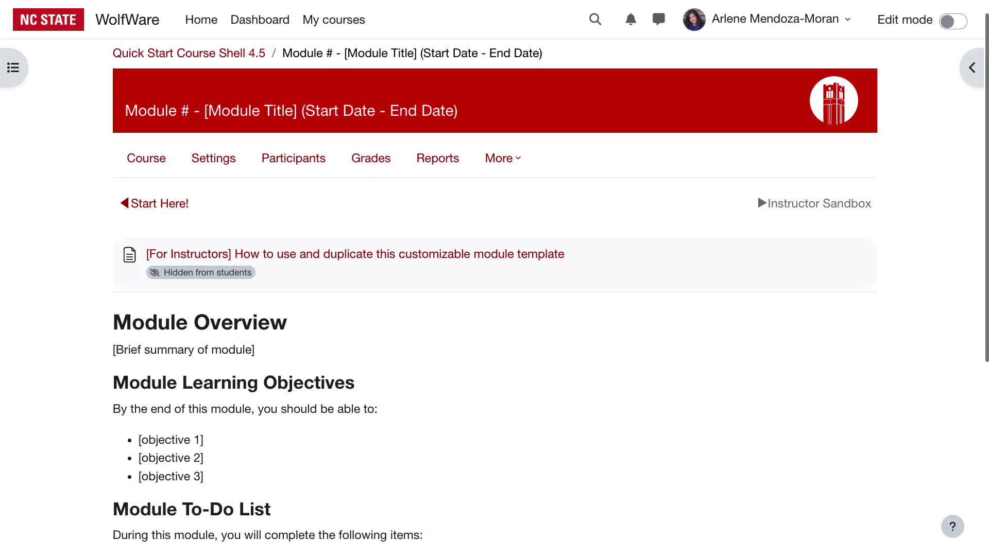
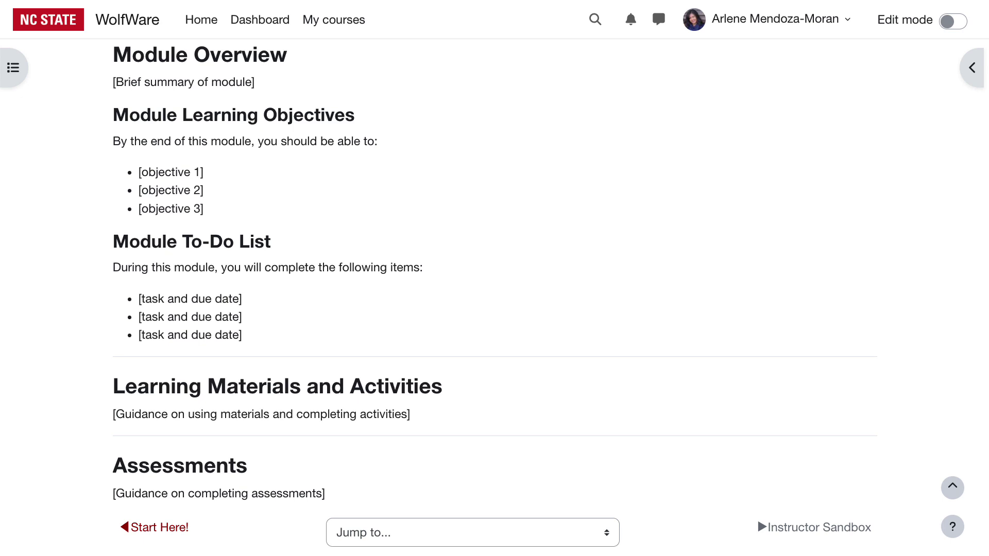
Step: Turn on edit mode for the module template section
{"action": "scroll", "coordinate": [495, 301], "scroll_direction": "up", "scroll_amount": 1}
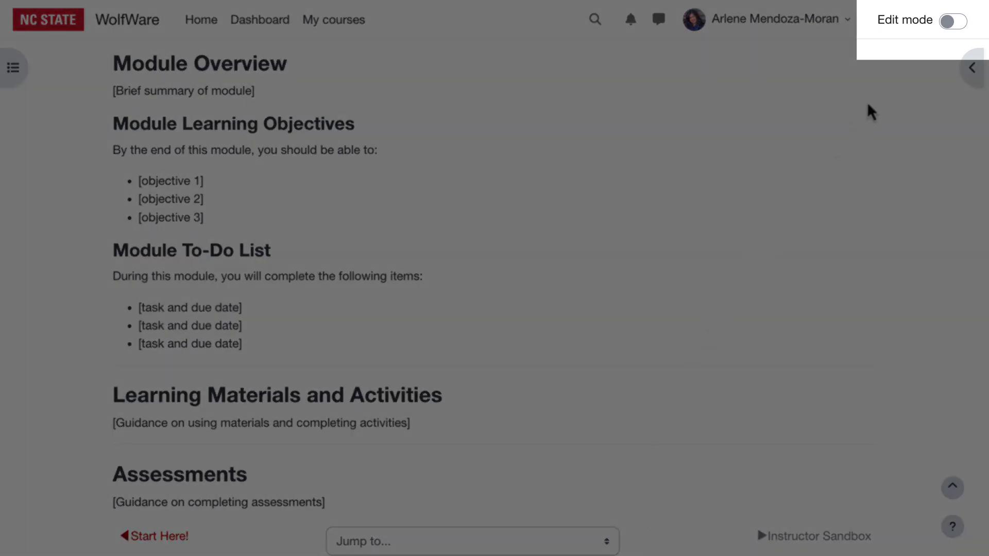
{"action": "left_click", "coordinate": [953, 22]}
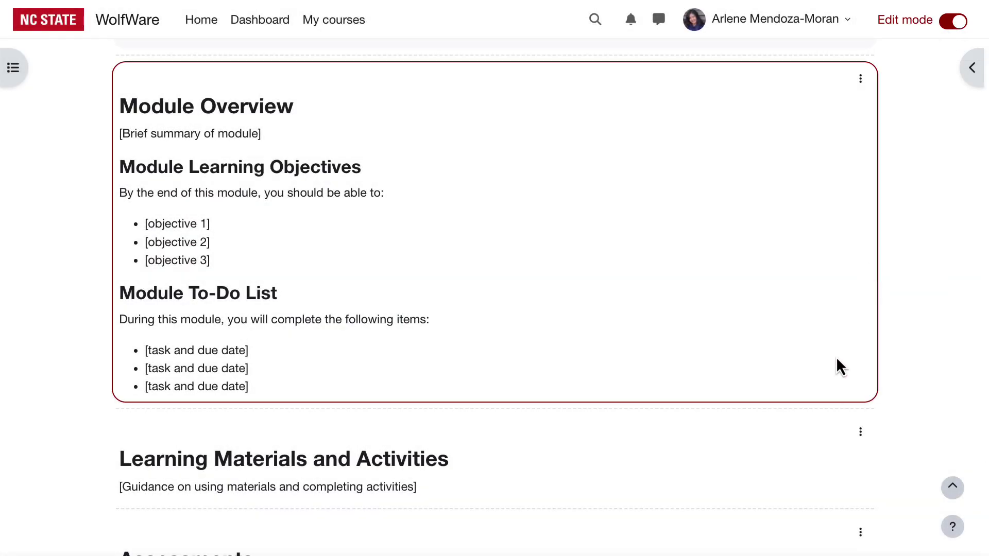
Step: Open the settings of the "Learning Materials and Activities" text area and review its course index title and body text
{"action": "left_click", "coordinate": [860, 433]}
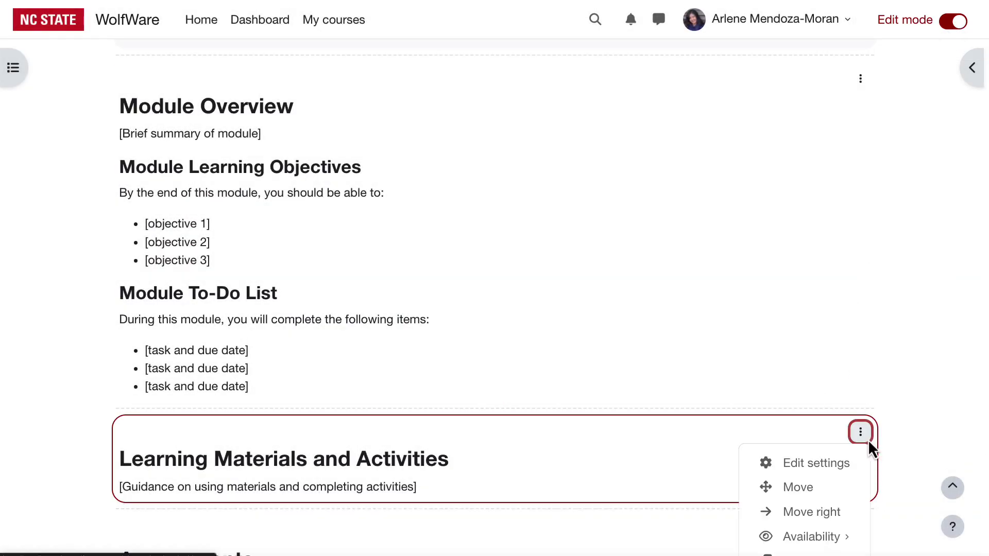
{"action": "left_click", "coordinate": [857, 467]}
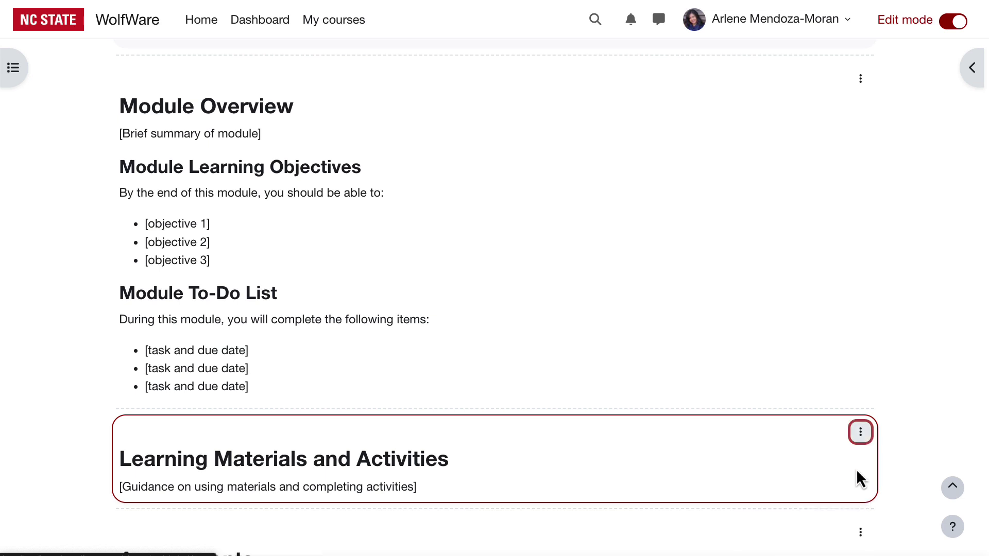
{"action": "scroll", "coordinate": [855, 501], "scroll_direction": "down", "scroll_amount": 1}
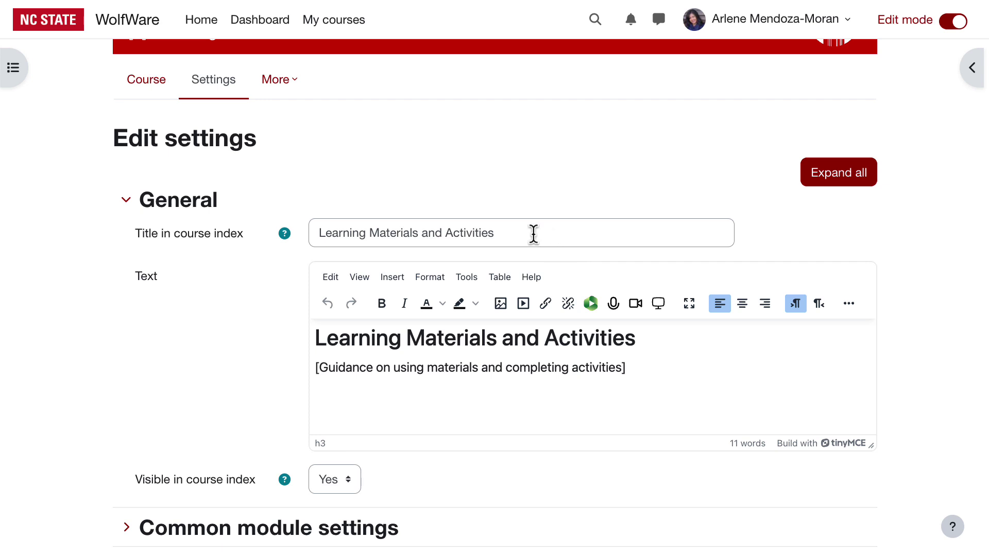
{"action": "triple_click", "coordinate": [434, 227]}
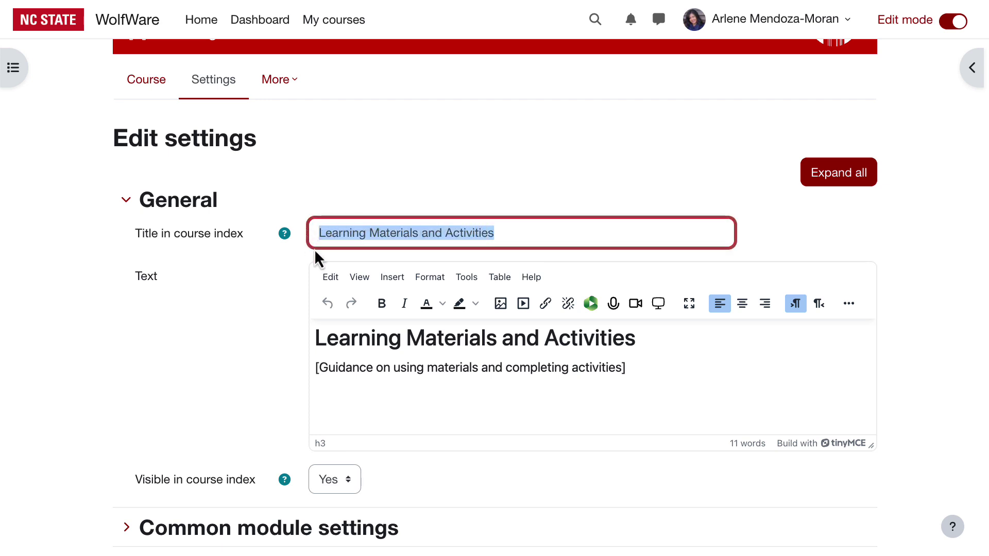
{"action": "left_click_drag", "start_coordinate": [630, 369], "coordinate": [316, 349]}
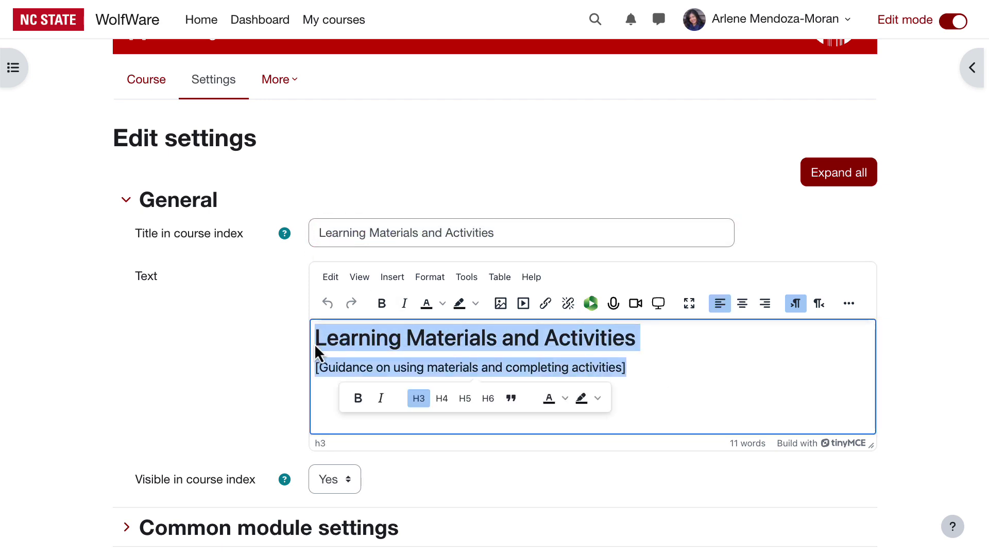
{"action": "left_click", "coordinate": [198, 426]}
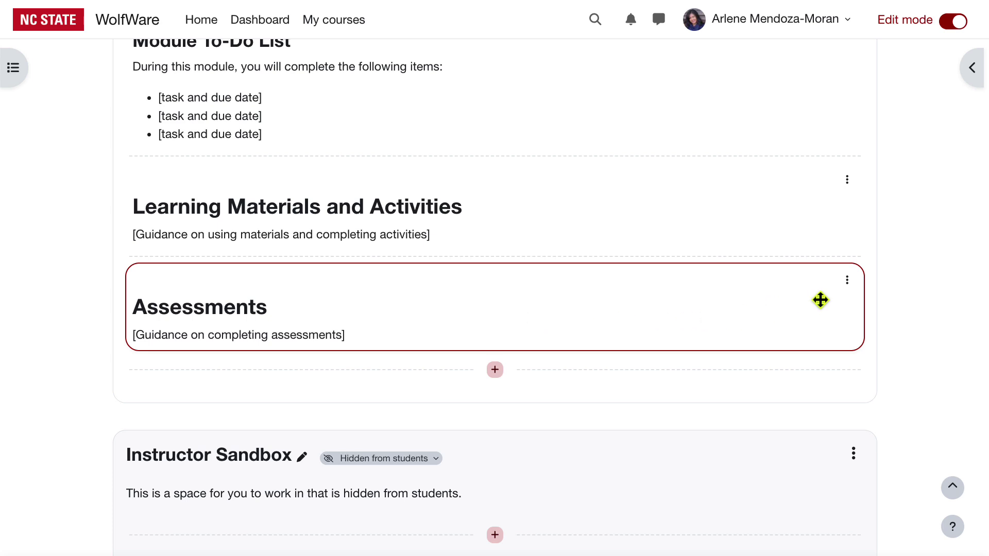
Step: Duplicate the "Assessments" text area in the module template and check the editing options available for the copy
{"action": "left_click", "coordinate": [848, 282]}
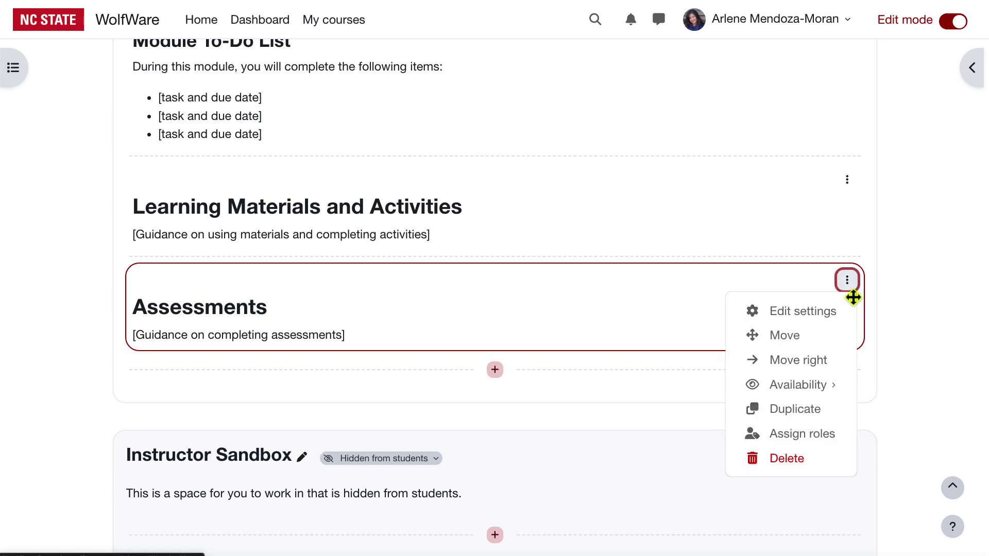
{"action": "left_click", "coordinate": [837, 411]}
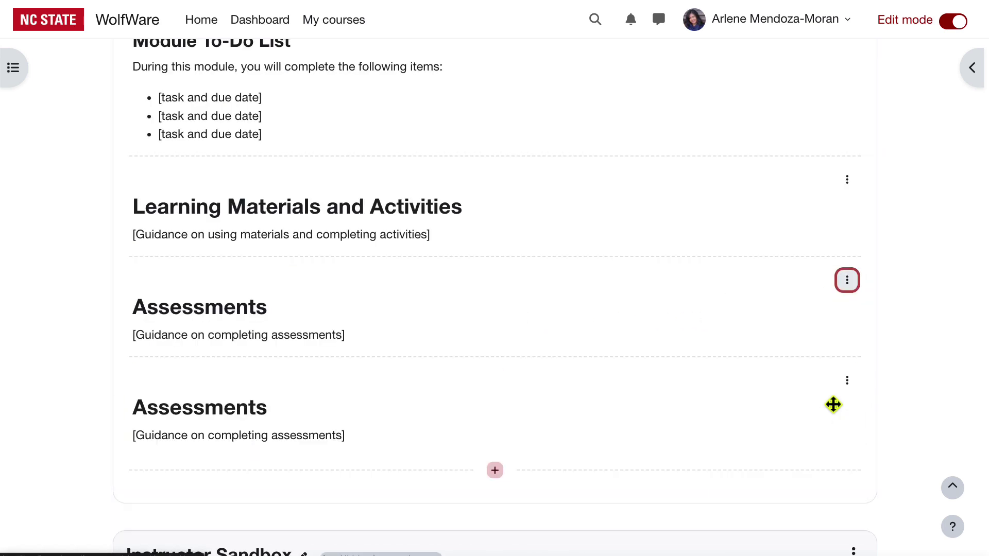
{"action": "left_click", "coordinate": [855, 387]}
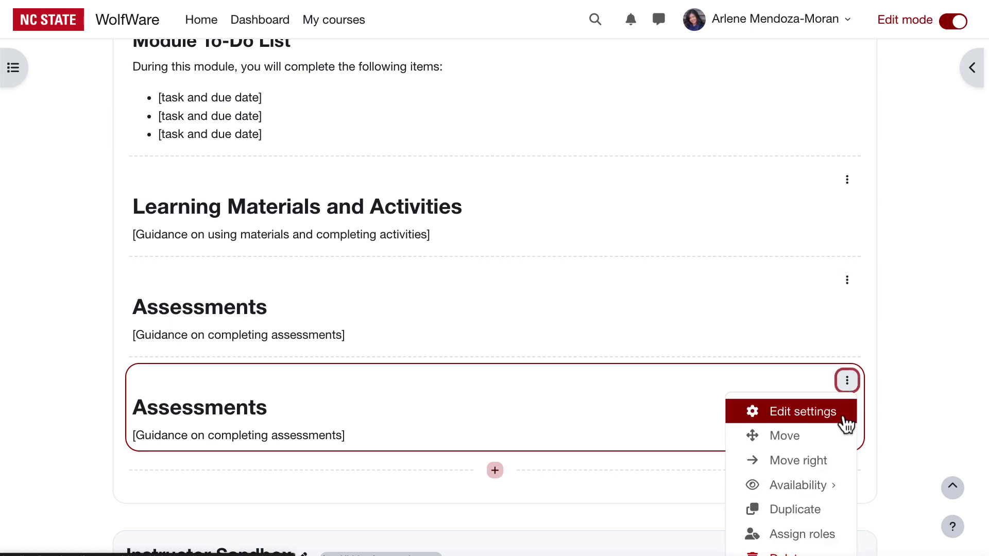
{"action": "left_click", "coordinate": [911, 389]}
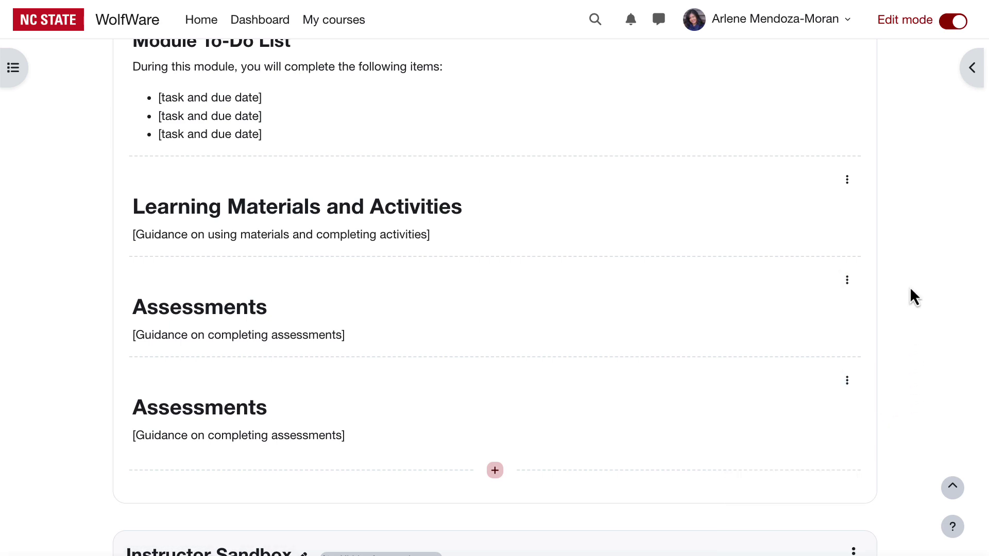
Step: Duplicate the whole "Module # - [Module Title] (Start Date - End Date)" section
{"action": "scroll", "coordinate": [914, 237], "scroll_direction": "up", "scroll_amount": 4}
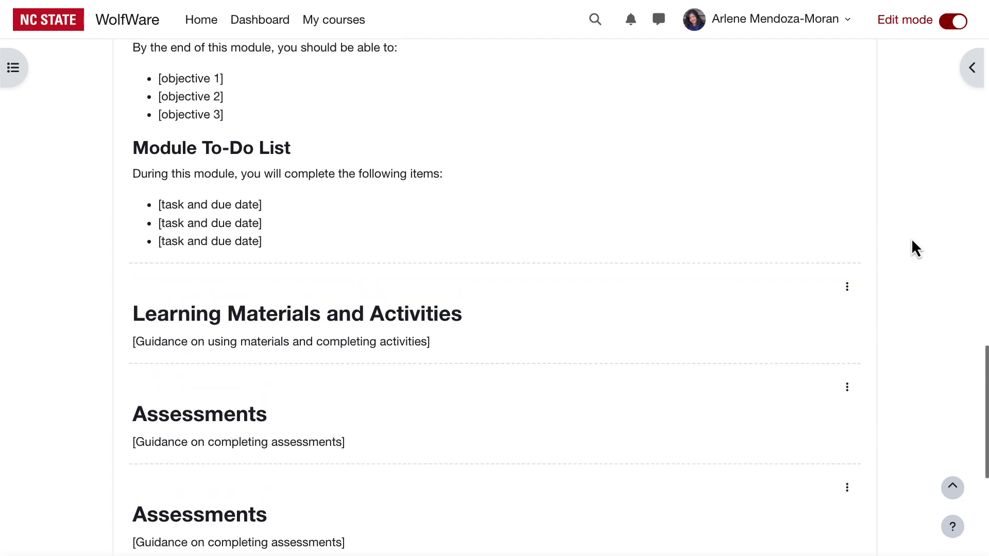
{"action": "scroll", "coordinate": [912, 243], "scroll_direction": "up", "scroll_amount": 5}
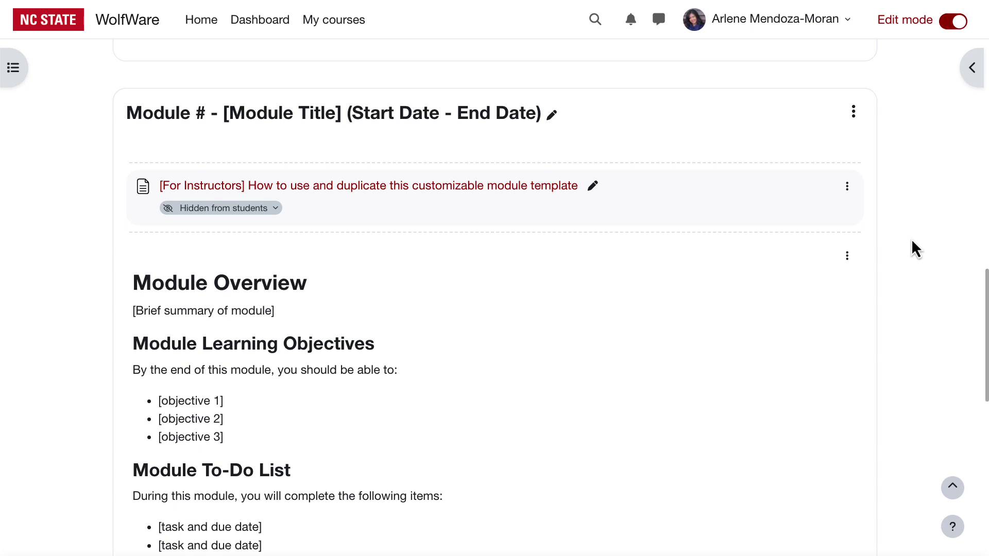
{"action": "left_click", "coordinate": [854, 122]}
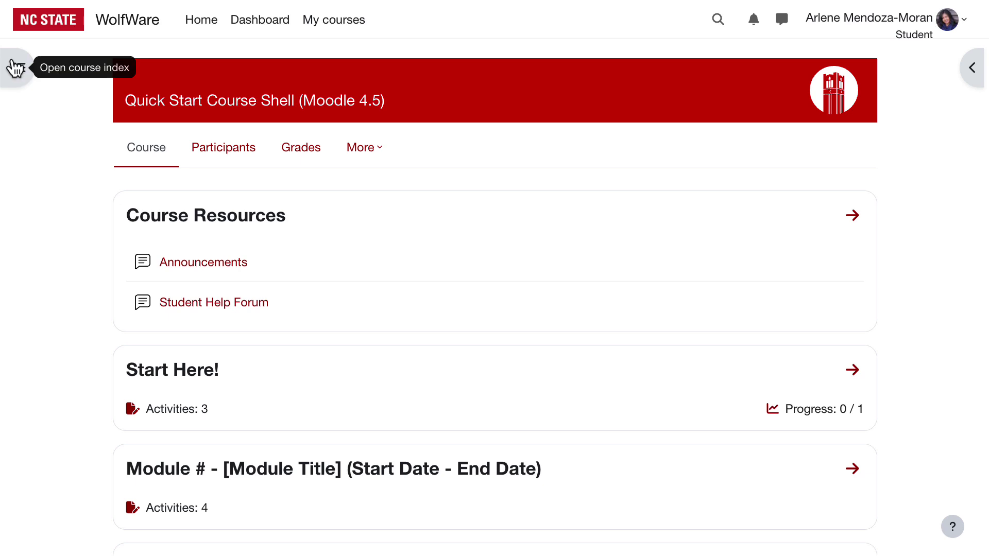
Step: Use the course index in student view to visit the Start Here! Overview and the "Activity: Introduce yourself in the first week of class" forum
{"action": "left_click", "coordinate": [16, 67]}
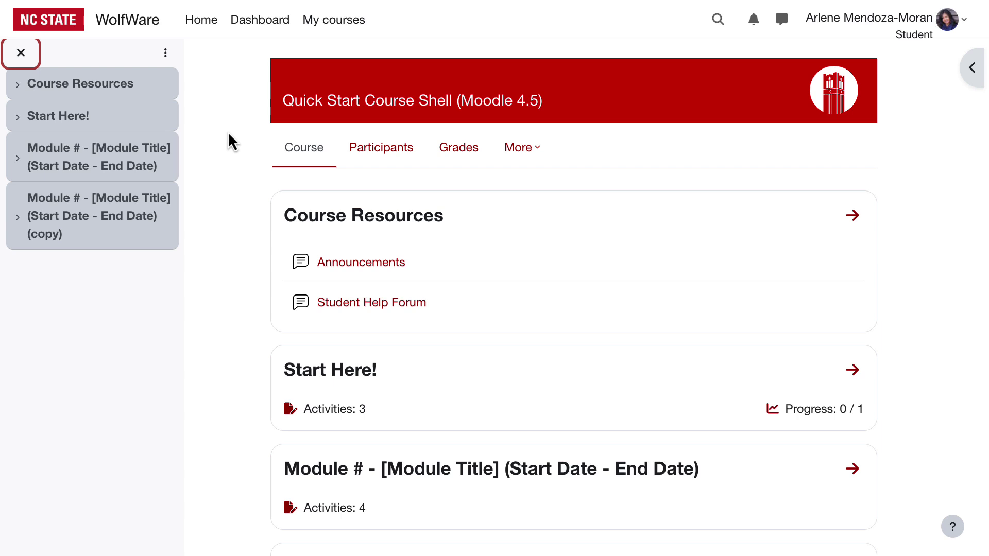
{"action": "left_click", "coordinate": [12, 122]}
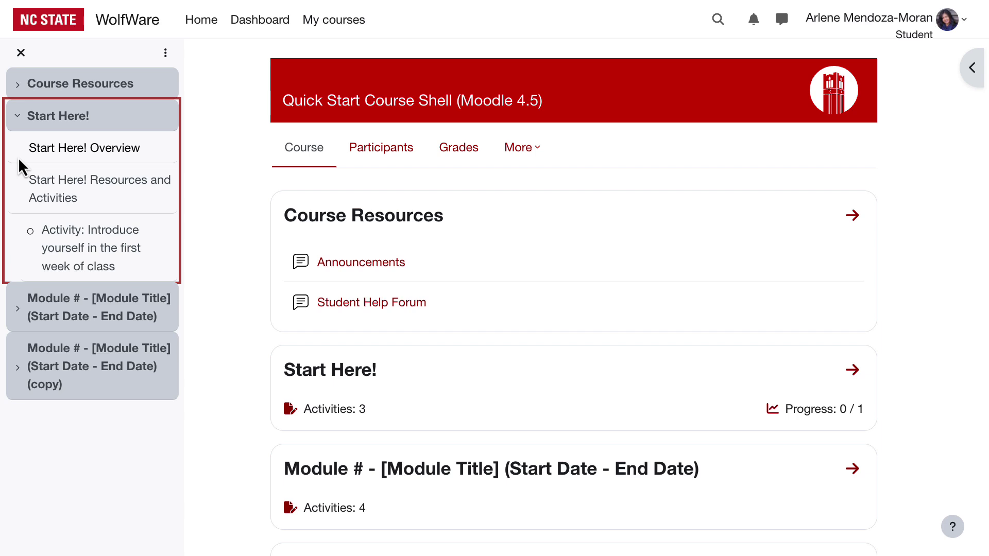
{"action": "left_click", "coordinate": [140, 149]}
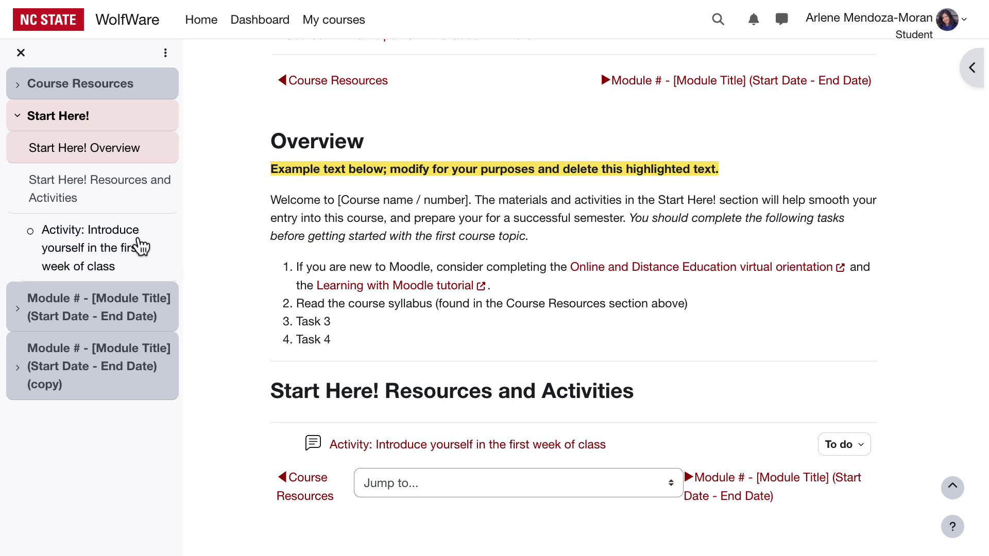
{"action": "left_click", "coordinate": [102, 233]}
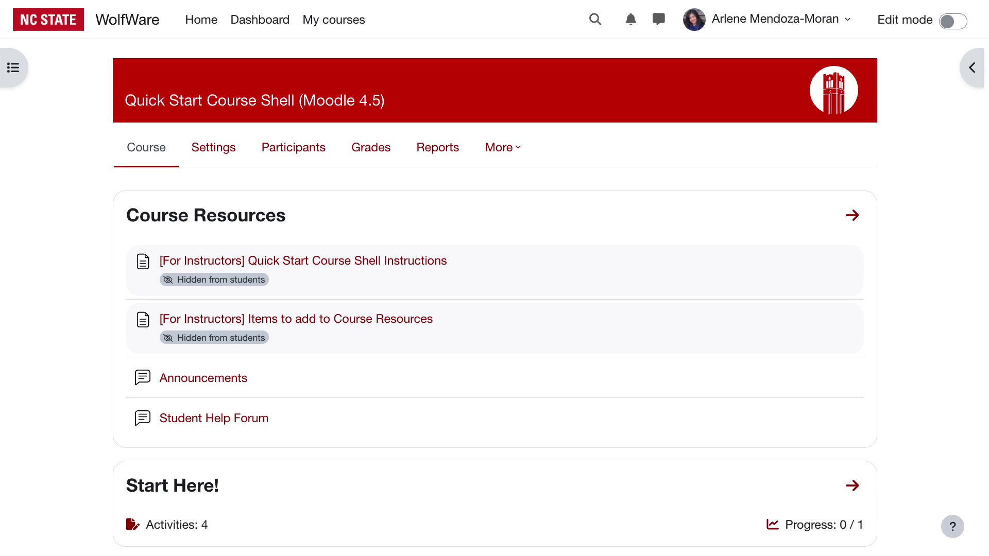
Step: Show the course blocks in edit mode and open the action options of the "Meet Your Instructor" block
{"action": "left_click", "coordinate": [972, 68]}
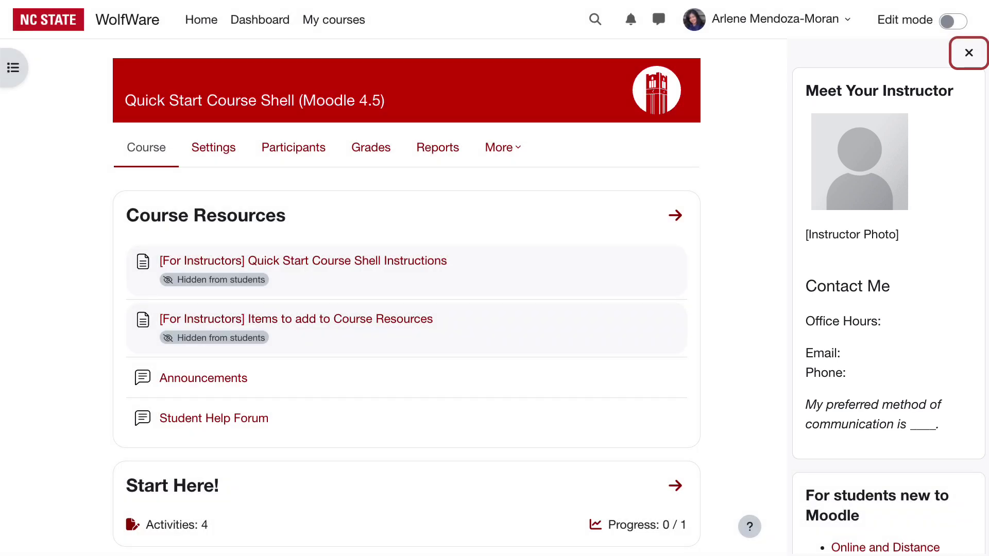
{"action": "left_click", "coordinate": [954, 21]}
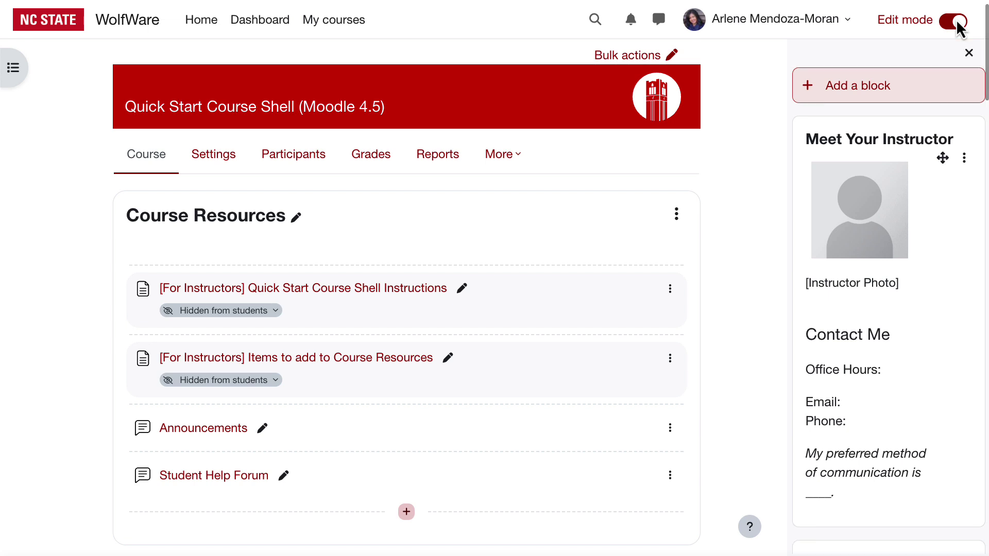
{"action": "left_click", "coordinate": [964, 159]}
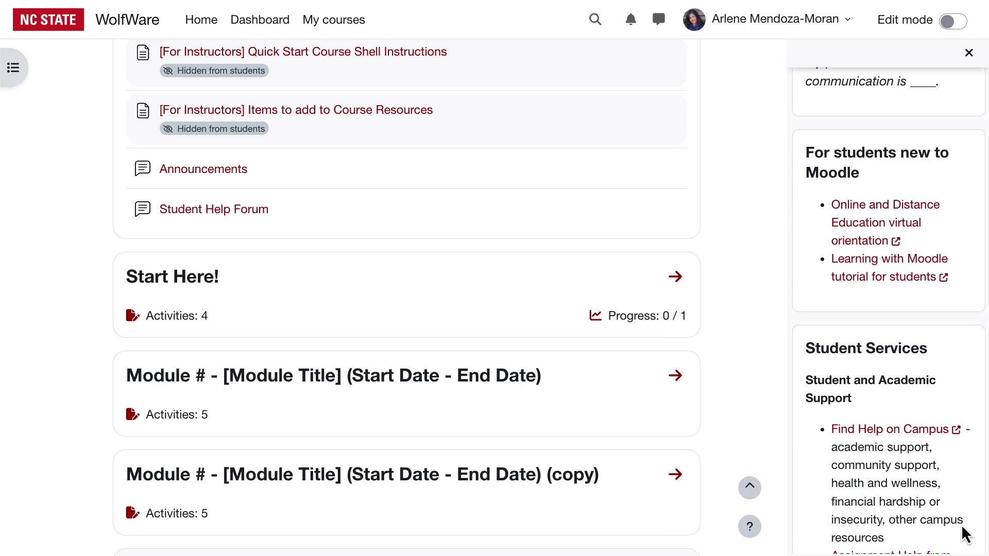
Step: Examine the remaining course blocks, from student links and Student Services to Activities, Instructor Resources and Support, and Need Help?
{"action": "scroll", "coordinate": [962, 528], "scroll_direction": "down", "scroll_amount": 4}
{"action": "scroll", "coordinate": [962, 525], "scroll_direction": "down", "scroll_amount": 2}
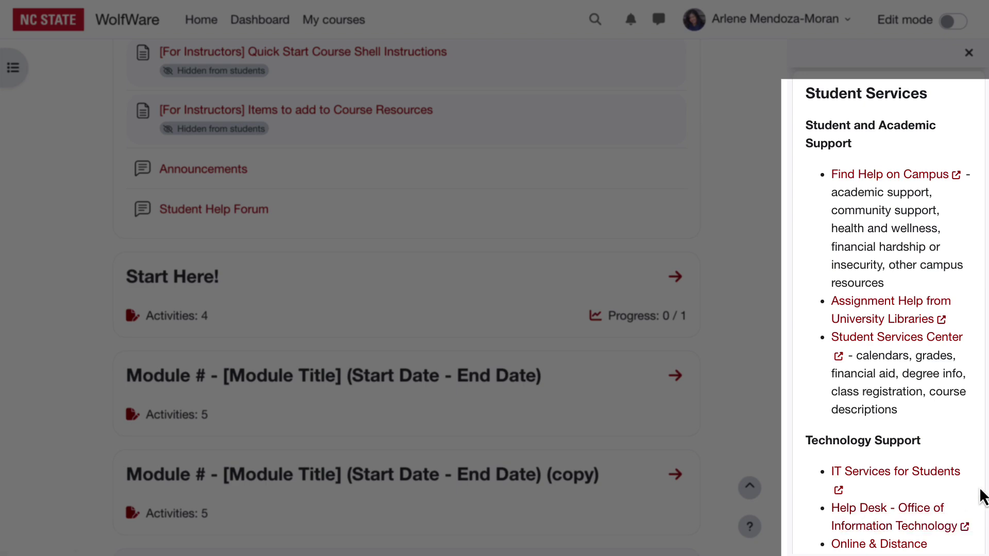
{"action": "scroll", "coordinate": [968, 510], "scroll_direction": "down", "scroll_amount": 6}
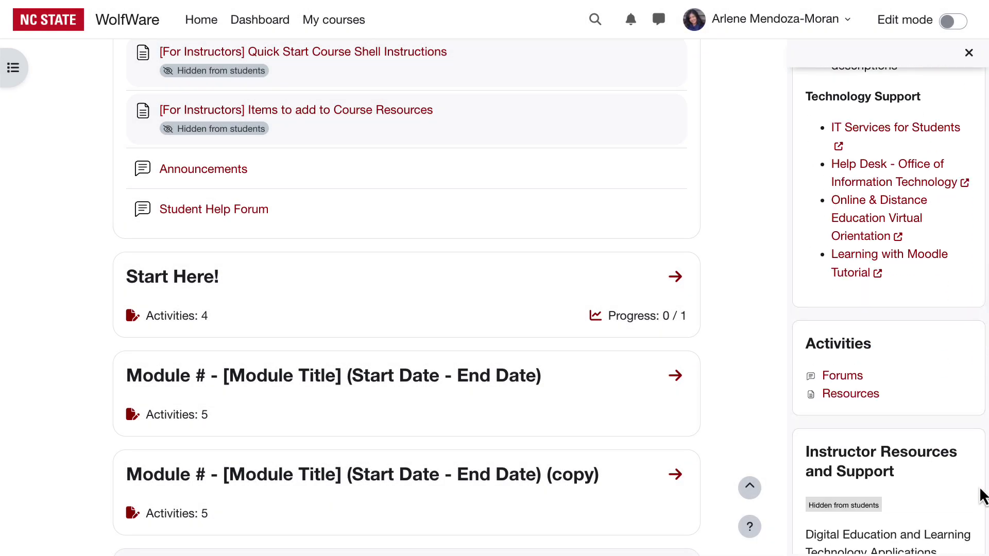
{"action": "scroll", "coordinate": [983, 497], "scroll_direction": "down", "scroll_amount": 1}
{"action": "scroll", "coordinate": [983, 497], "scroll_direction": "down", "scroll_amount": 2}
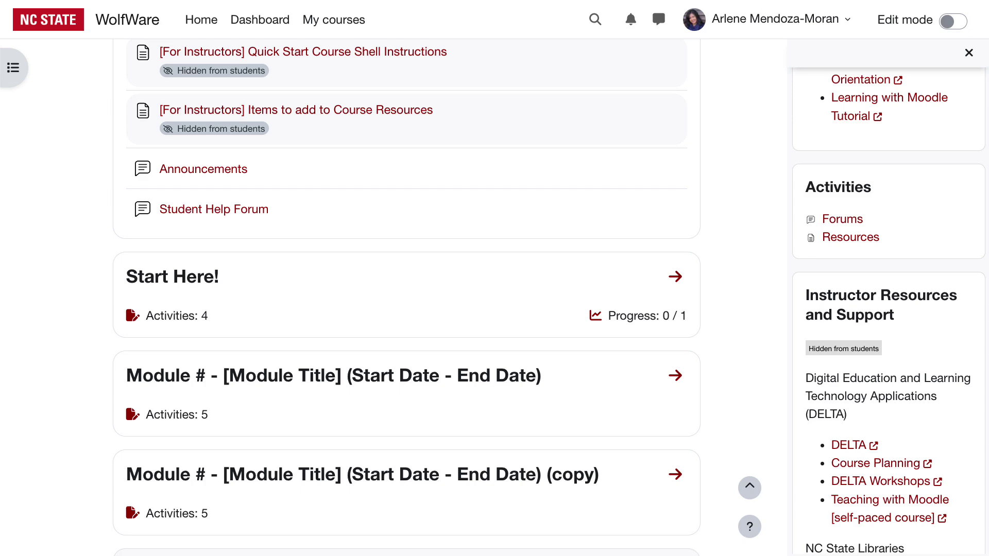
{"action": "scroll", "coordinate": [973, 513], "scroll_direction": "down", "scroll_amount": 3}
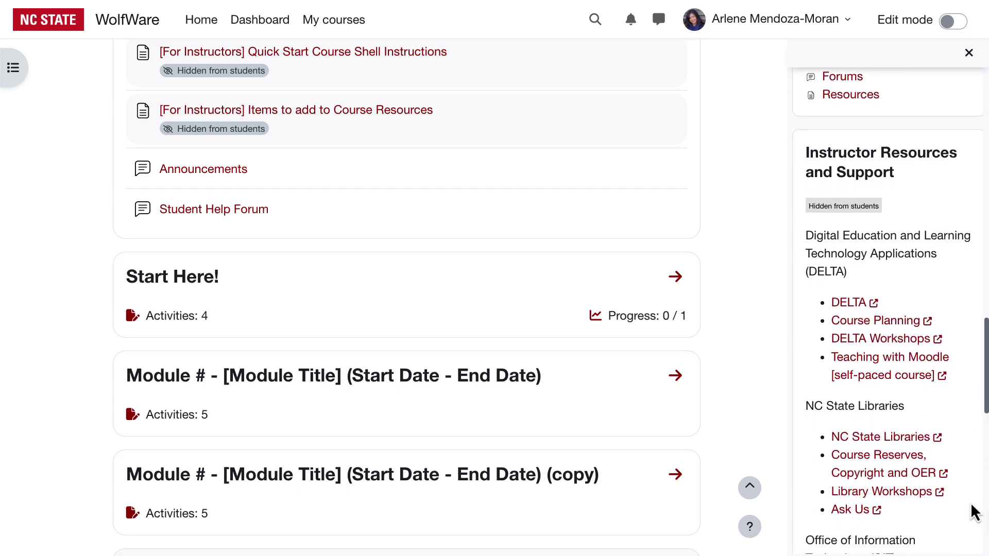
{"action": "scroll", "coordinate": [974, 513], "scroll_direction": "down", "scroll_amount": 1}
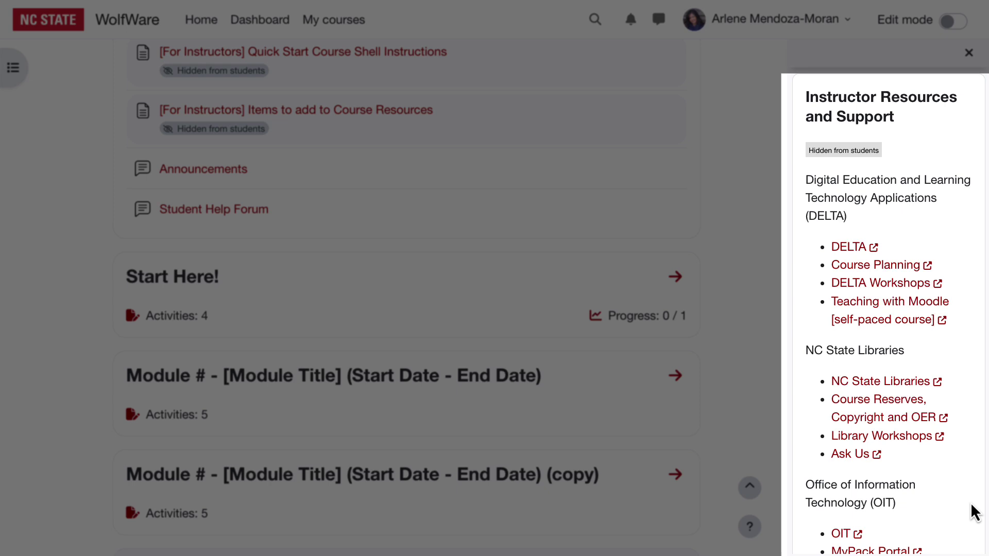
{"action": "scroll", "coordinate": [974, 513], "scroll_direction": "down", "scroll_amount": 8}
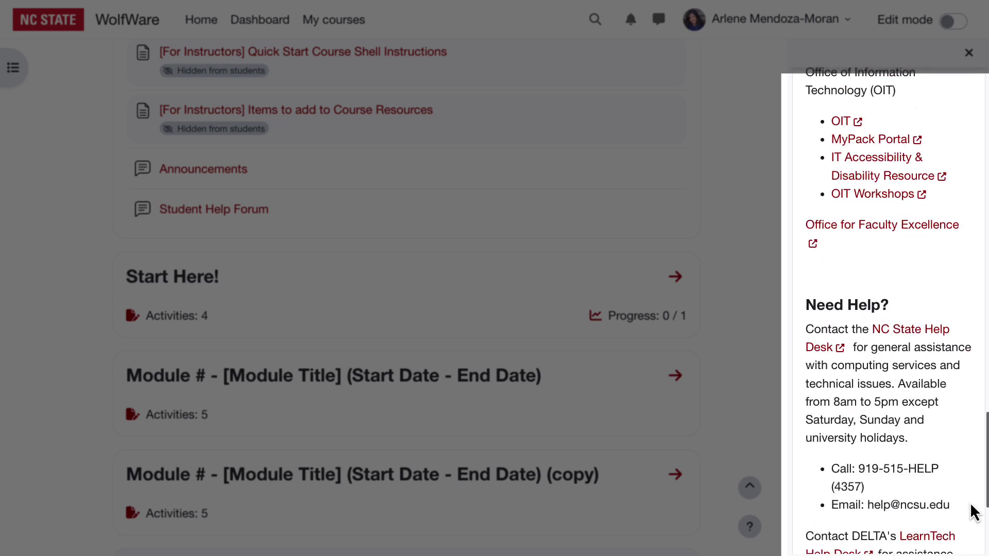
{"action": "scroll", "coordinate": [974, 513], "scroll_direction": "down", "scroll_amount": 4}
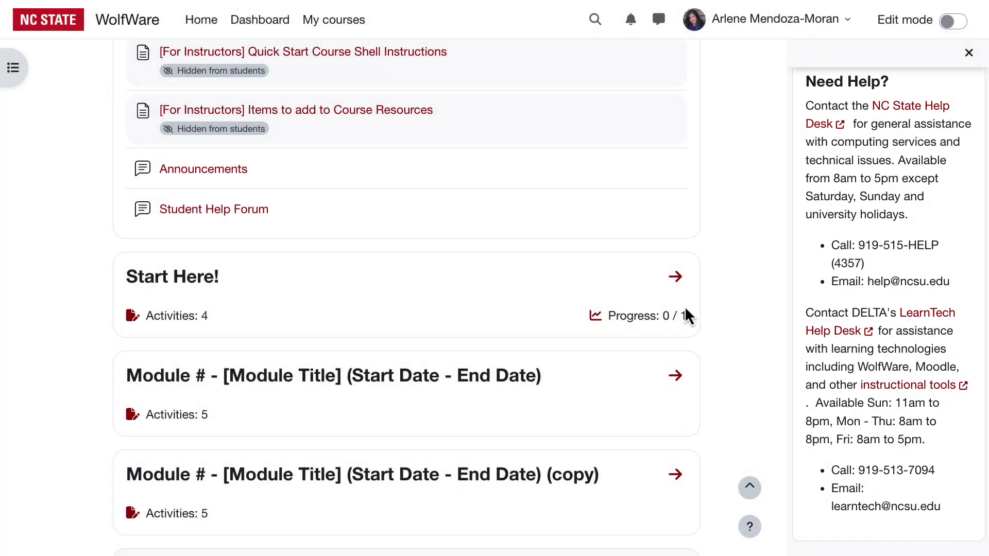
{"action": "scroll", "coordinate": [531, 123], "scroll_direction": "up", "scroll_amount": 3}
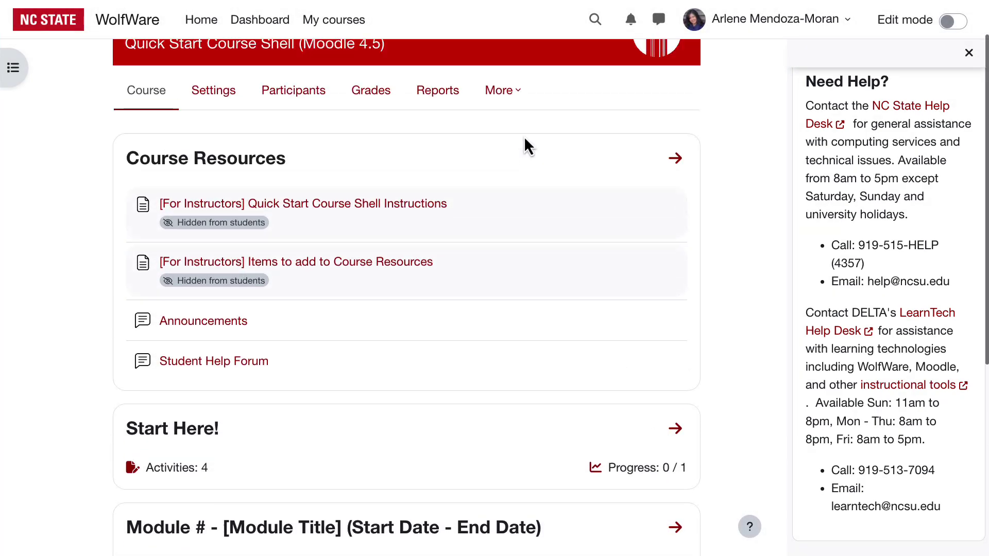
{"action": "scroll", "coordinate": [524, 136], "scroll_direction": "up", "scroll_amount": 1}
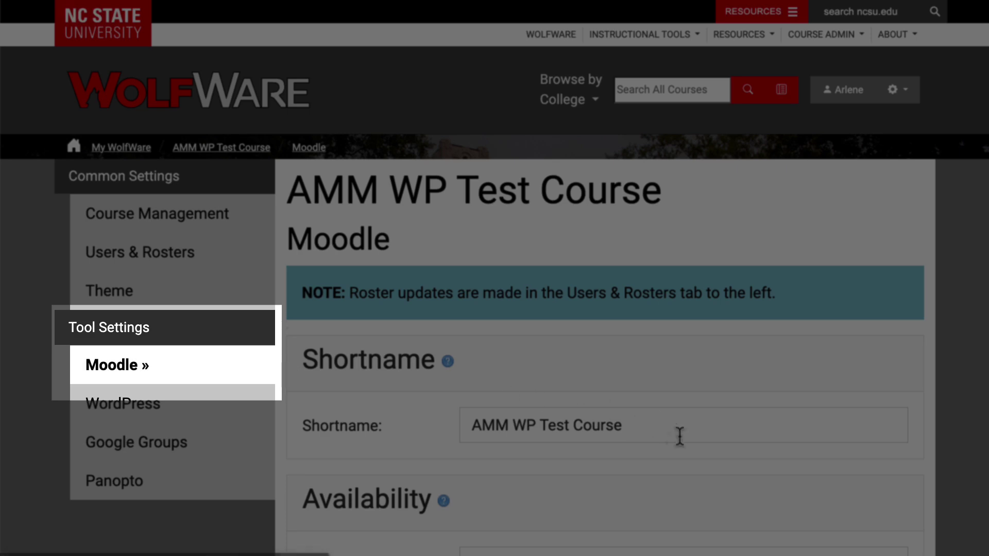
Step: Set the Moodle Course Copier source to "Quick Start Course Shell [Moodle 4.5]" in the AMM WP Test Course's Moodle tool settings
{"action": "scroll", "coordinate": [681, 438], "scroll_direction": "down", "scroll_amount": 10}
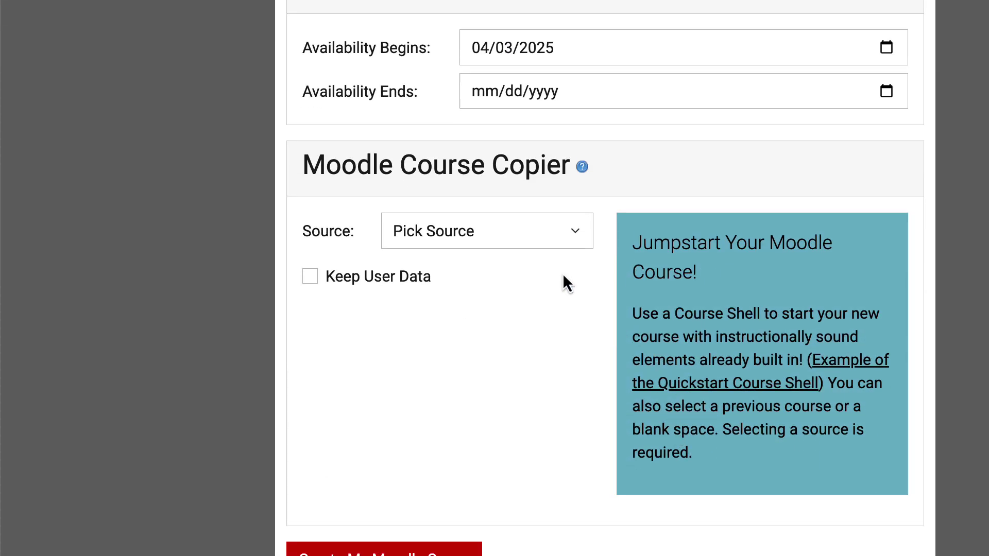
{"action": "left_click", "coordinate": [566, 230]}
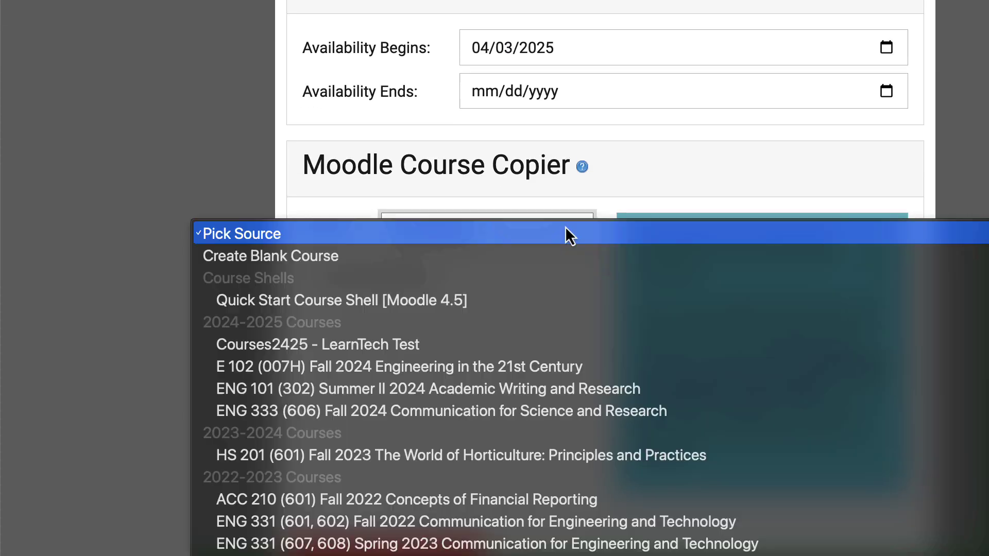
{"action": "left_click", "coordinate": [480, 305]}
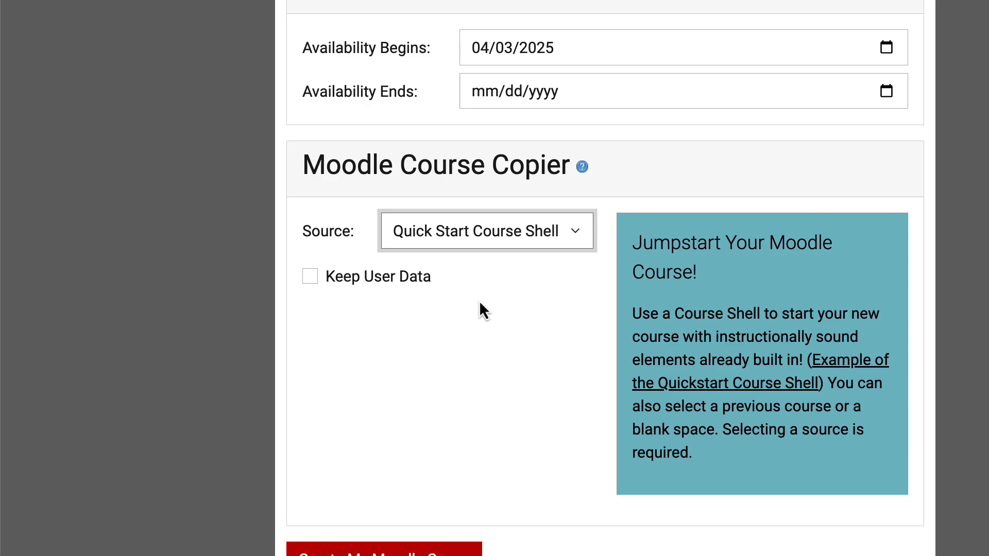
{"action": "scroll", "coordinate": [486, 317], "scroll_direction": "down", "scroll_amount": 5}
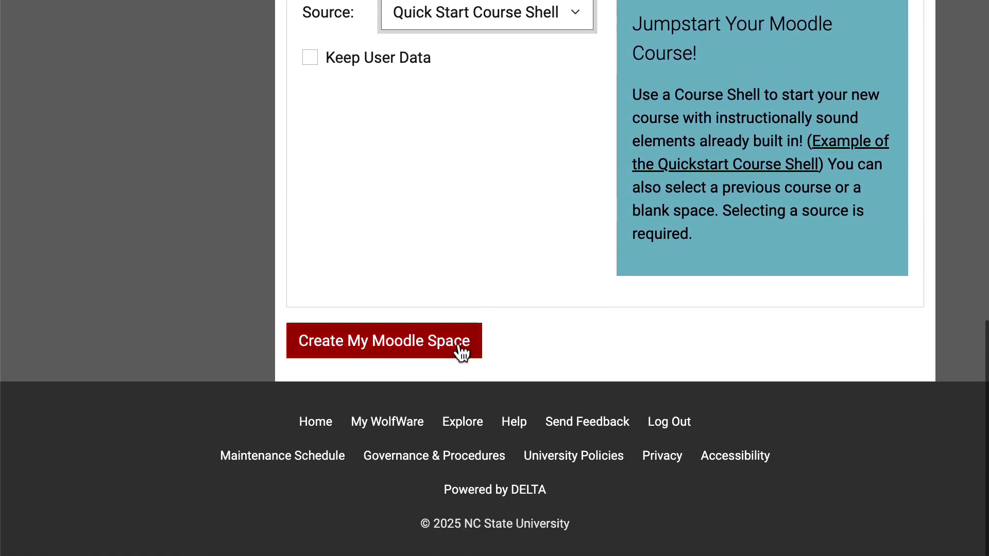